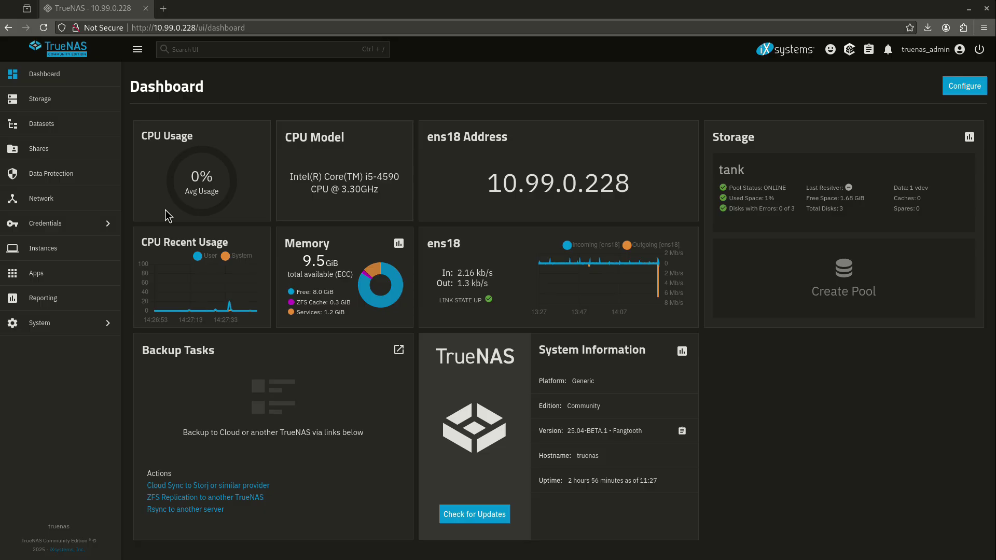
# Step: Open the Datasets page for pool tank, with configs and photos, and begin adding a dataset
pyautogui.click(32, 148)
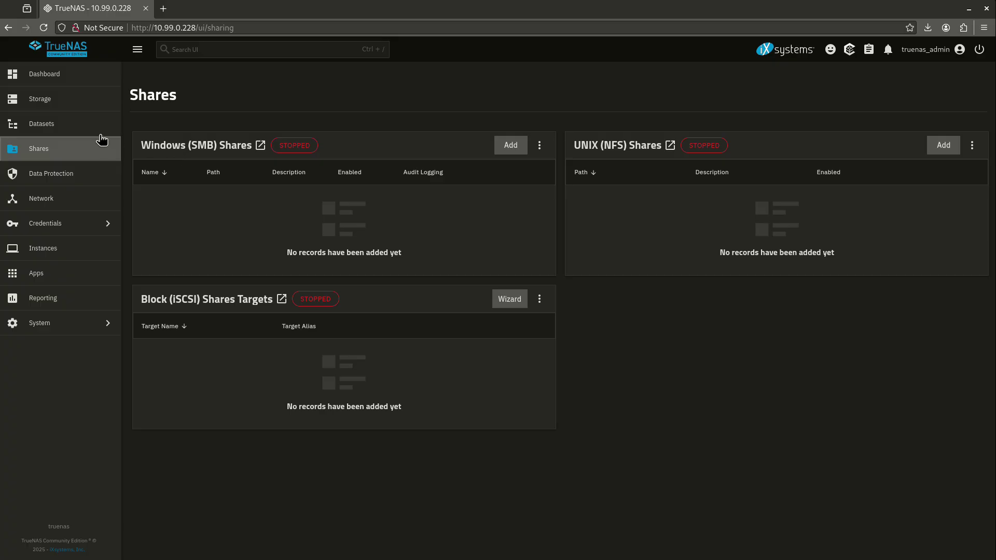
pyautogui.click(82, 132)
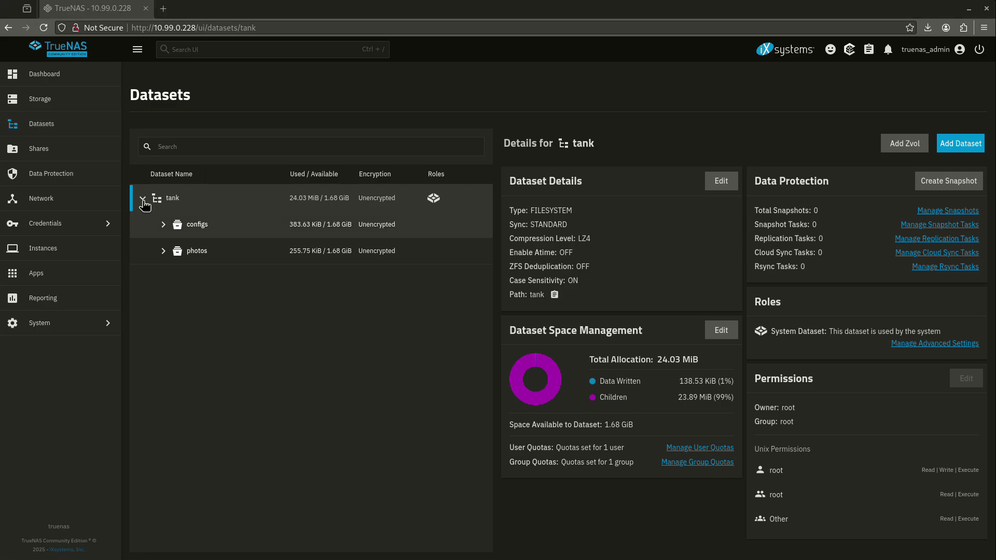
pyautogui.click(971, 147)
# Step: Create an unencrypted dataset 'work' under tank using the Generic preset
pyautogui.click(671, 225)
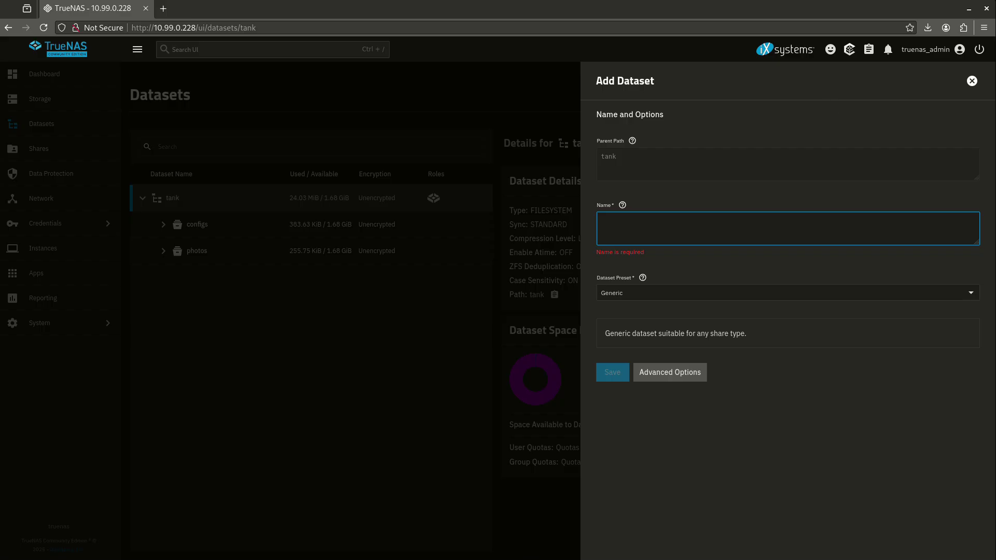
pyautogui.write('work')
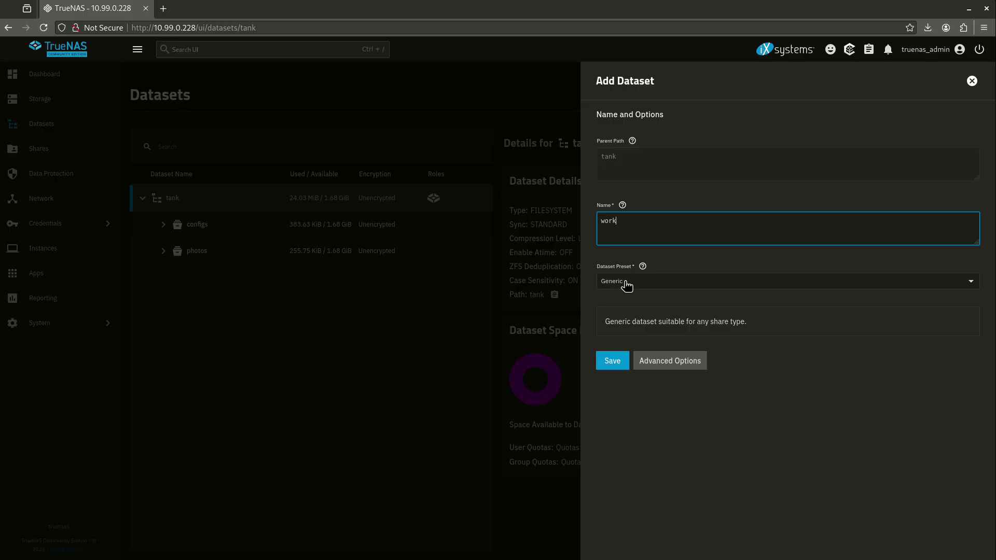
pyautogui.click(651, 286)
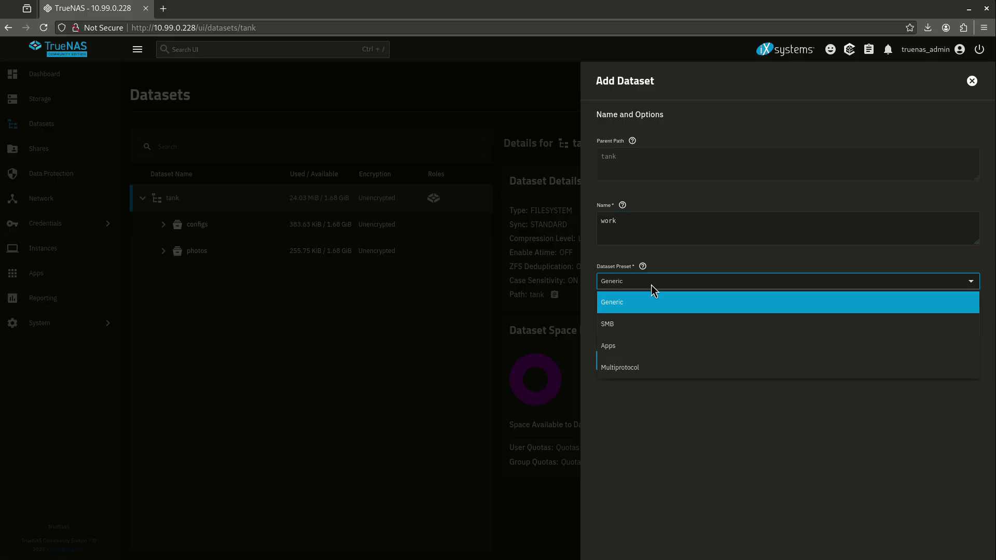
pyautogui.click(643, 302)
pyautogui.click(615, 364)
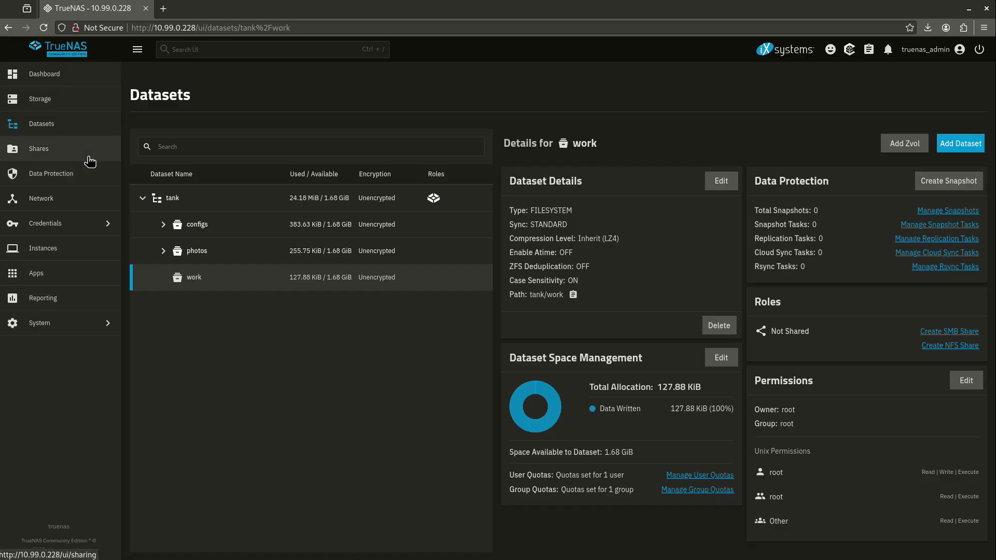
pyautogui.click(90, 161)
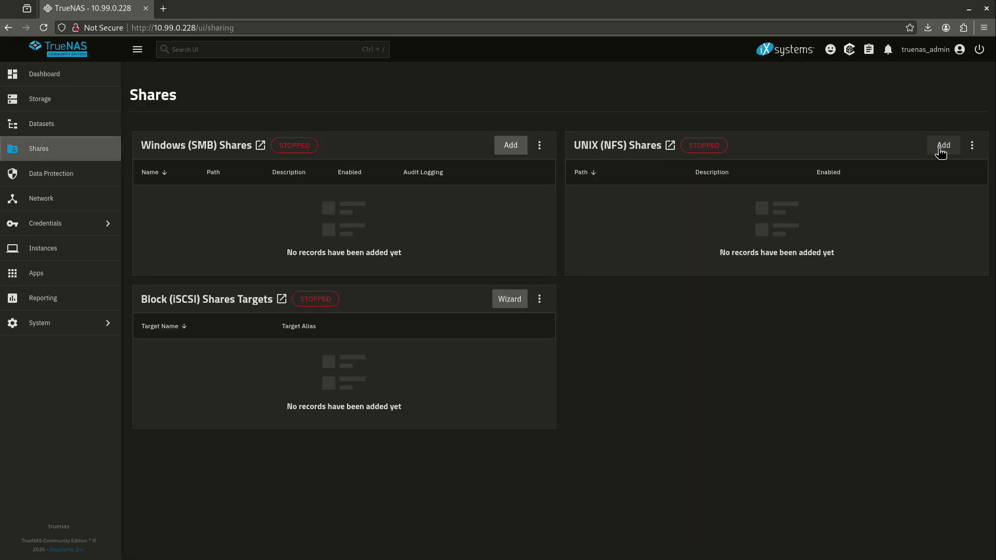
# Step: Create an NFS share for /mnt/tank/work and start the NFS service
pyautogui.click(55, 132)
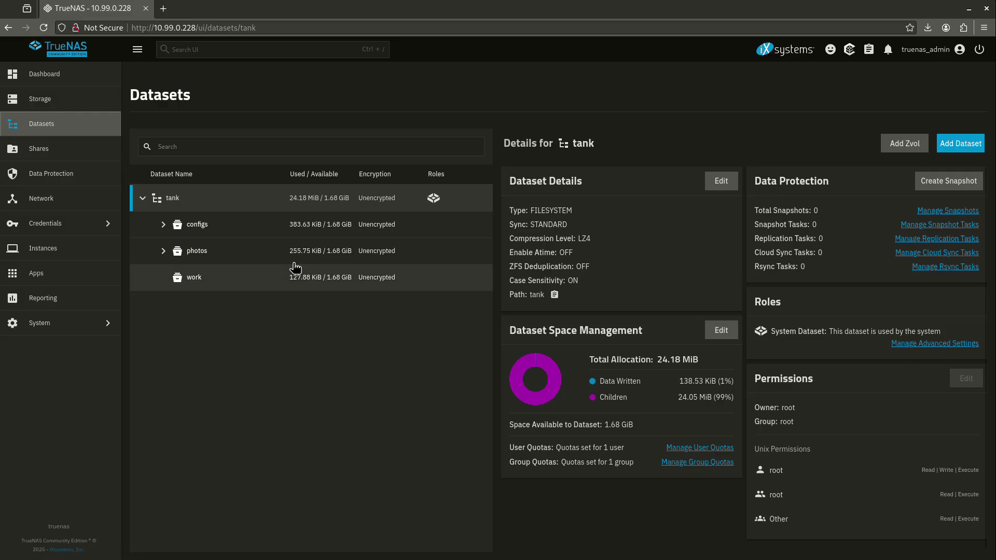
pyautogui.click(203, 280)
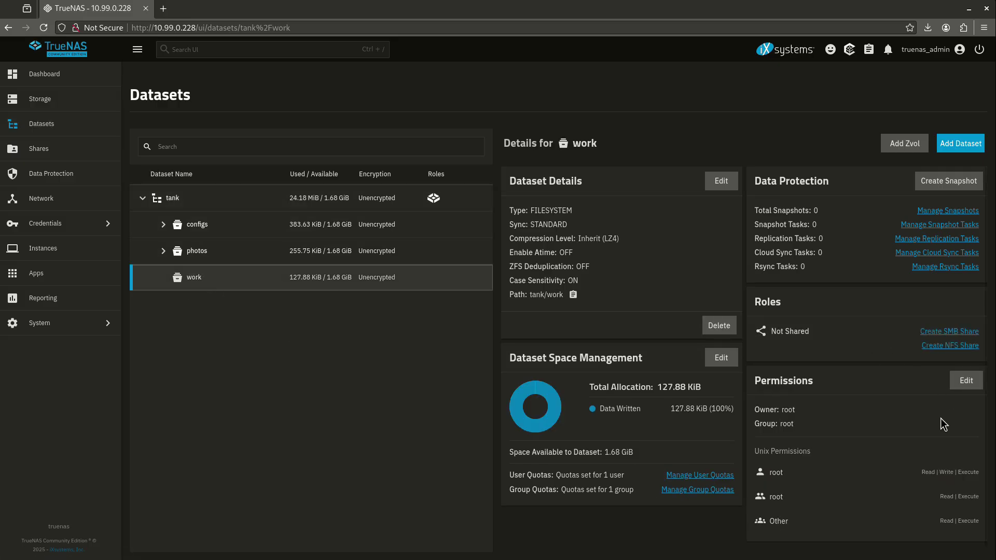
pyautogui.click(950, 345)
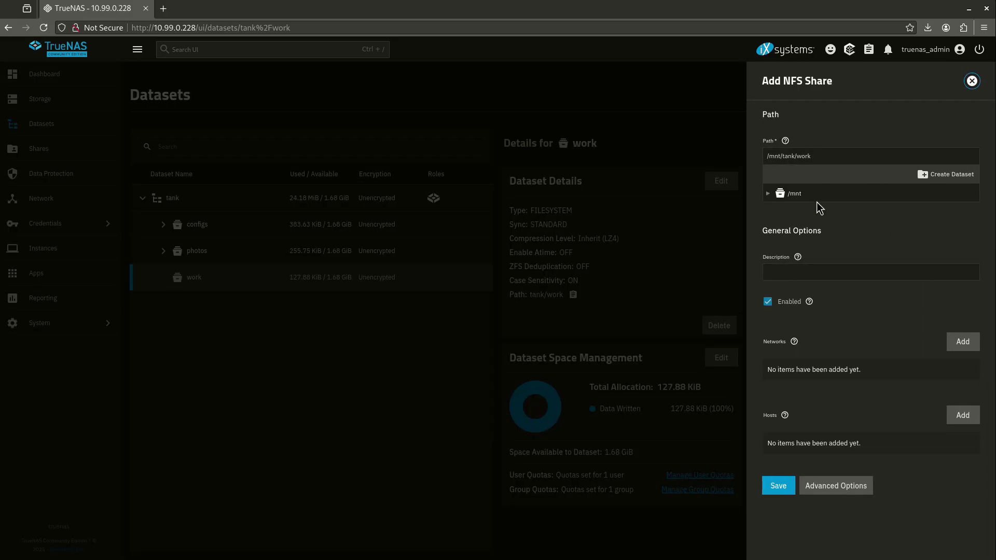
pyautogui.click(790, 484)
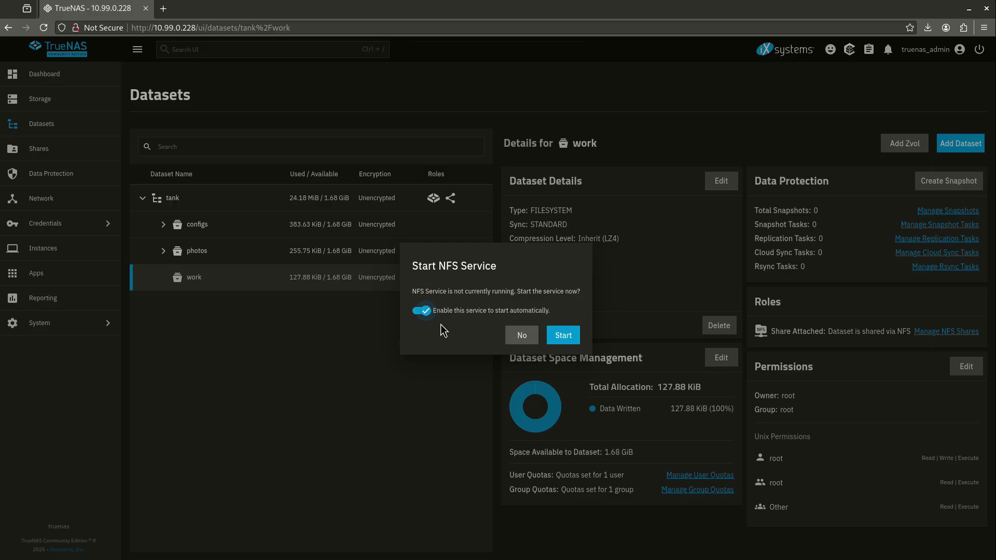
pyautogui.click(568, 333)
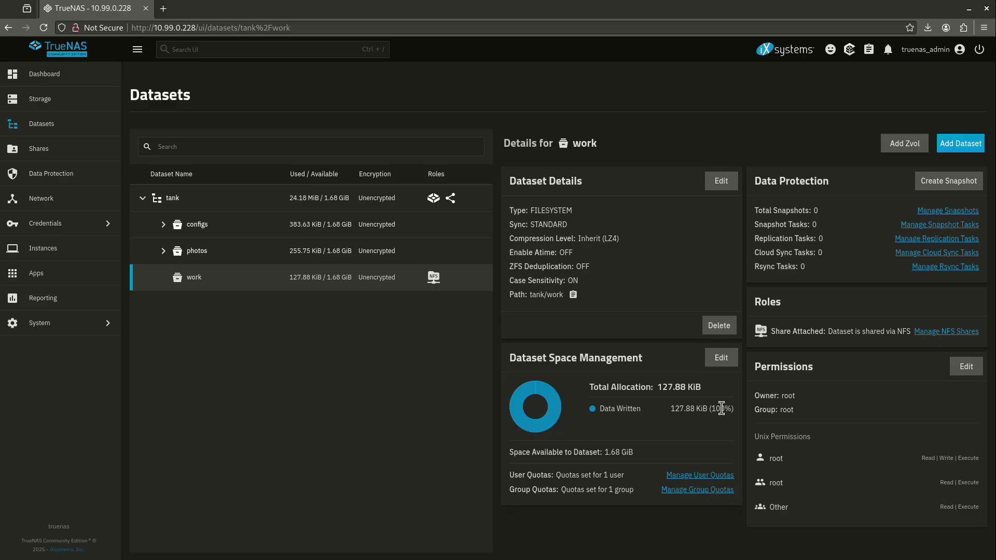
# Step: Add Write for Other to the work dataset's Unix permissions, giving Other read, write and execute
pyautogui.click(952, 373)
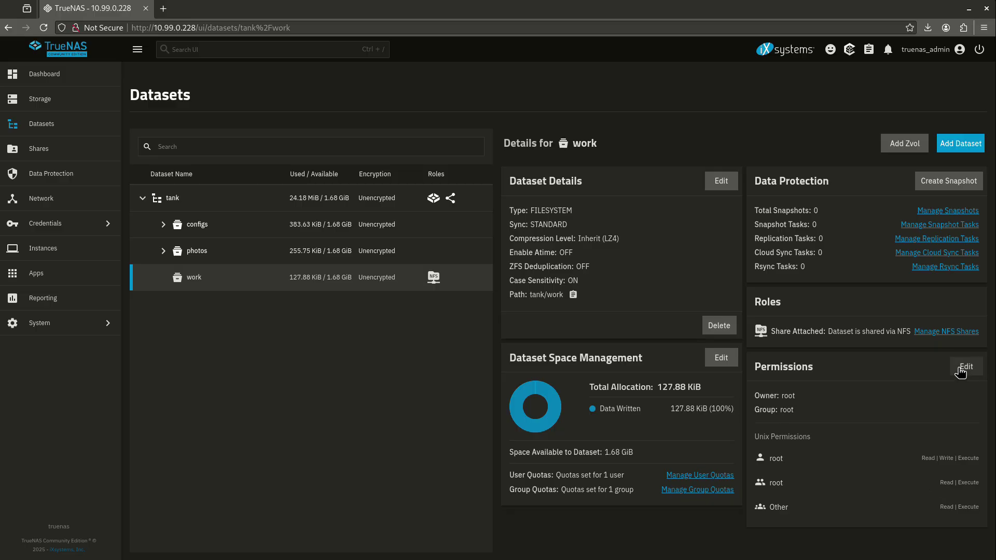
pyautogui.click(633, 307)
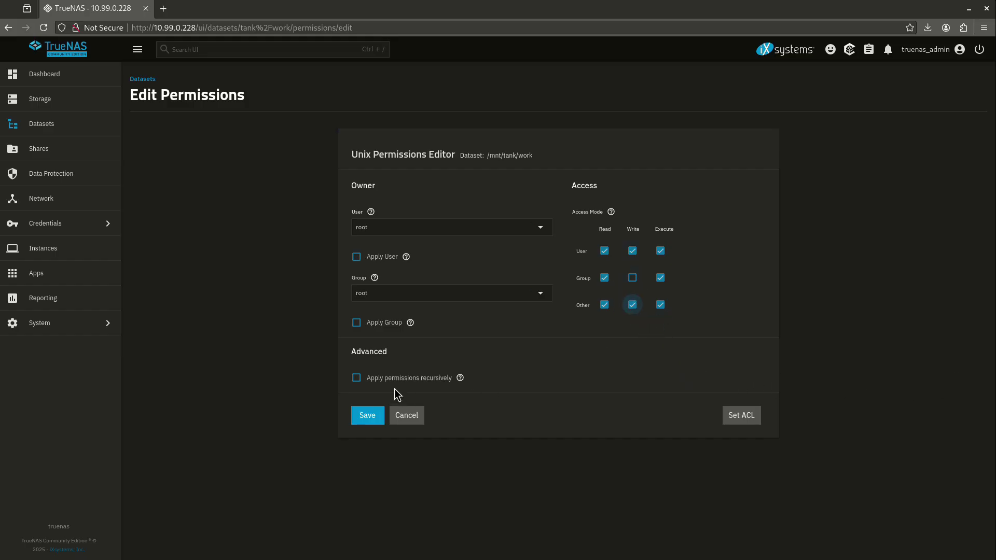
pyautogui.click(381, 415)
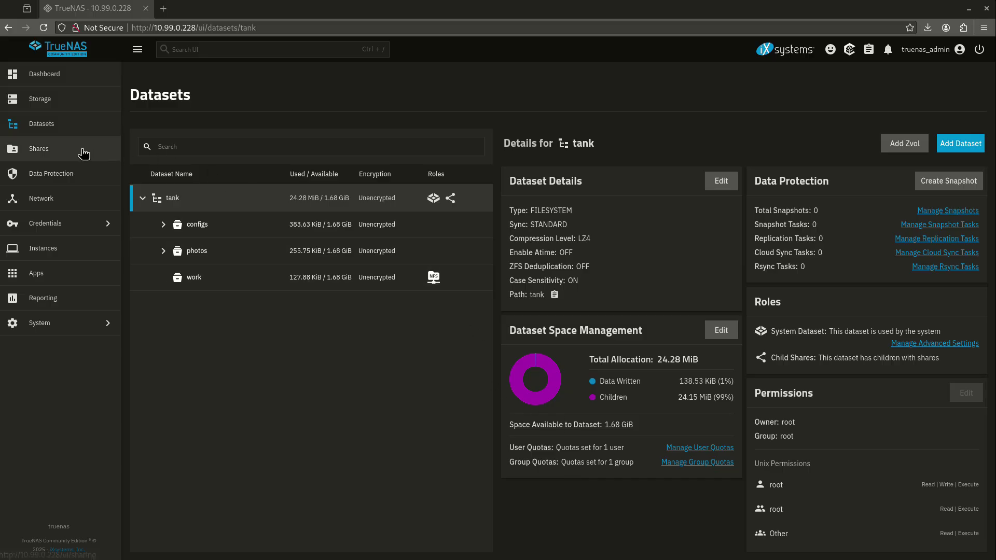
pyautogui.click(82, 149)
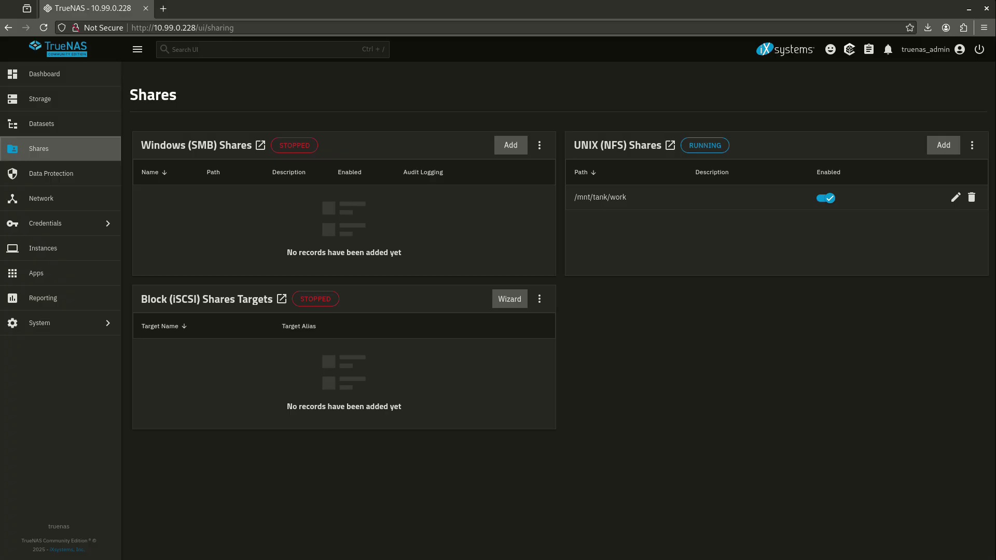
# Step: Open a terminal window alongside the Shares page showing the /mnt/tank/work NFS share
pyautogui.hotkey('ctrl', 'alt', 't')
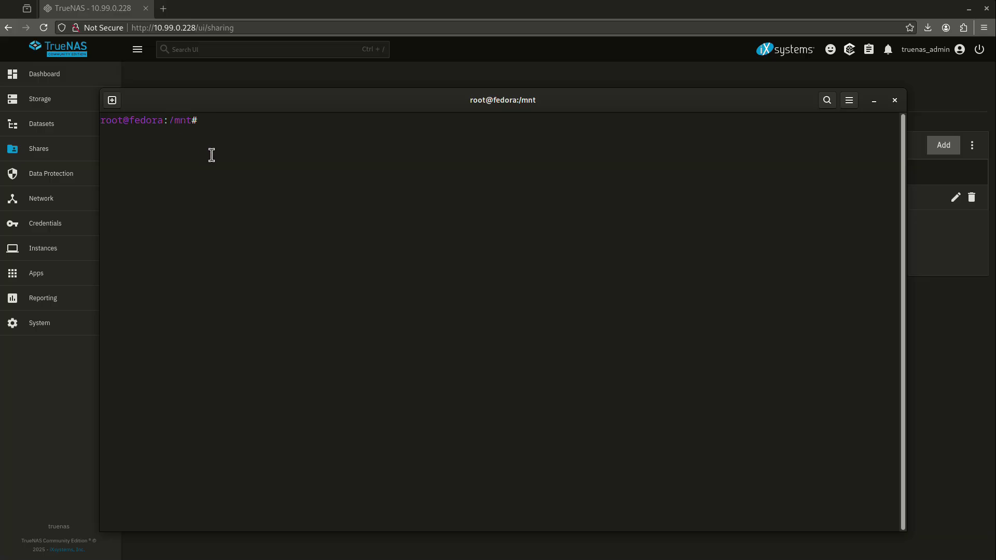
# Step: List the empty /mnt directory, then mount 10.99.0.228:/mnt/tank/work onto it with mount -t nfs
pyautogui.write('ls -l')
pyautogui.press('Return')
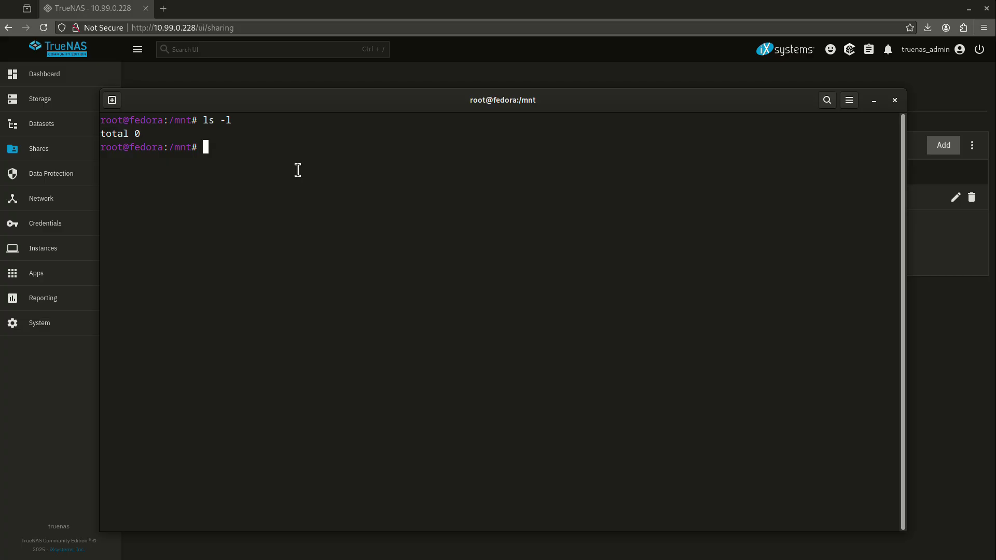
pyautogui.write('mount -t nfs 10.99.0.228')
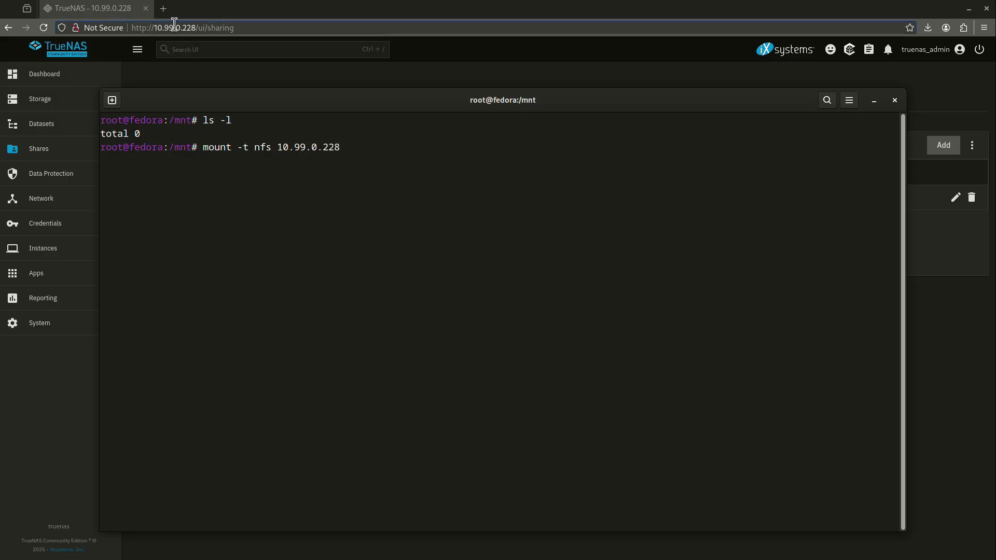
pyautogui.write(':/')
pyautogui.moveTo(565, 106); pyautogui.dragTo(628, 227)
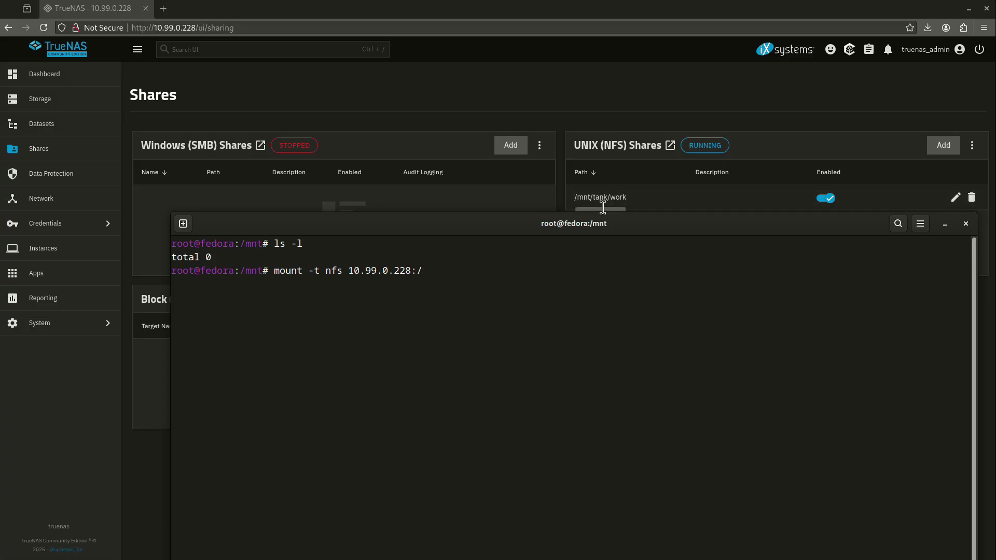
pyautogui.moveTo(612, 225); pyautogui.dragTo(549, 113)
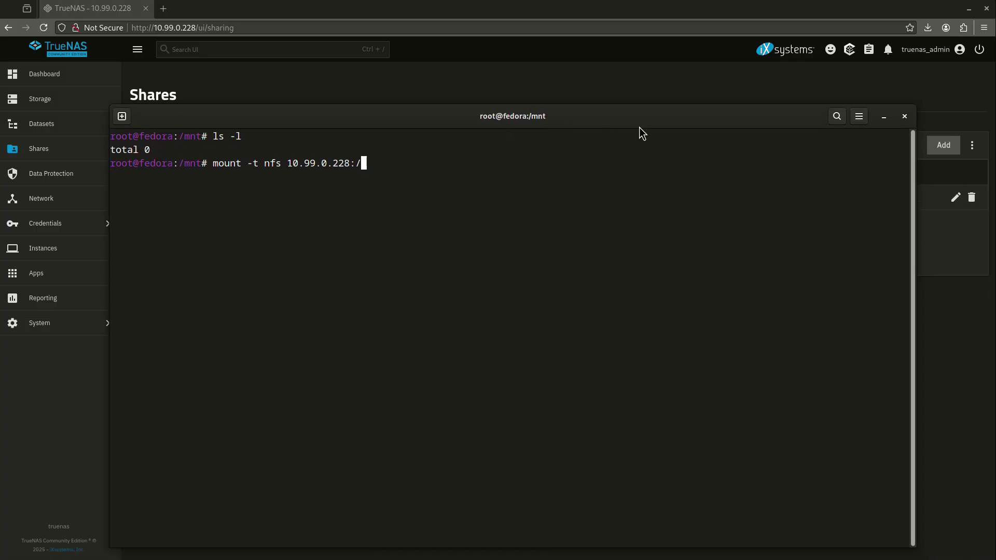
pyautogui.write('mnt/tank.wo')
pyautogui.press('BackSpace')
pyautogui.press('BackSpace')
pyautogui.write('/work .')
pyautogui.press('BackSpace')
pyautogui.write('/location')
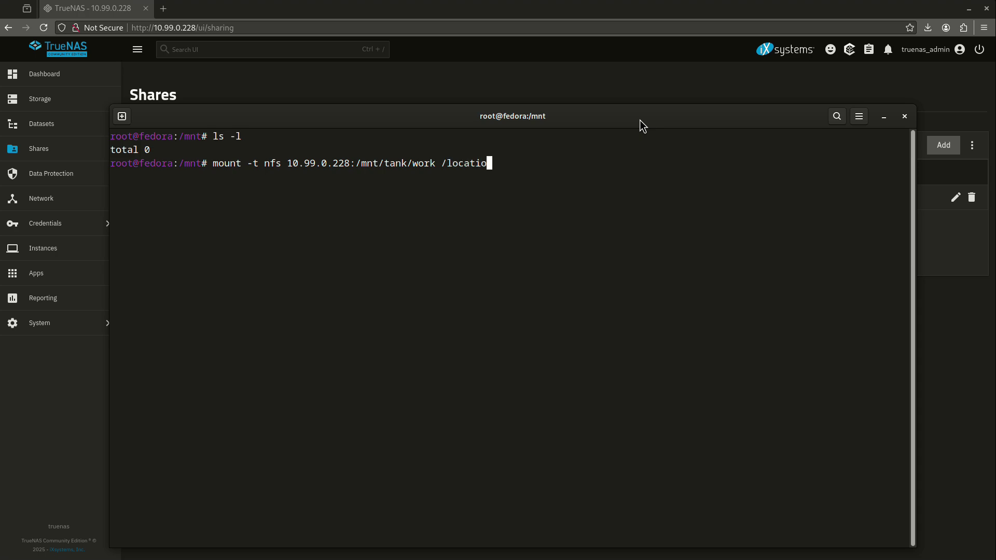
pyautogui.press('BackSpace')
pyautogui.press('BackSpace')
pyautogui.press('BackSpace')
pyautogui.press('BackSpace')
pyautogui.press('BackSpace')
pyautogui.press('BackSpace')
pyautogui.press('BackSpace')
pyautogui.press('BackSpace')
pyautogui.press('BackSpace')
pyautogui.write('.')
pyautogui.press('Return')
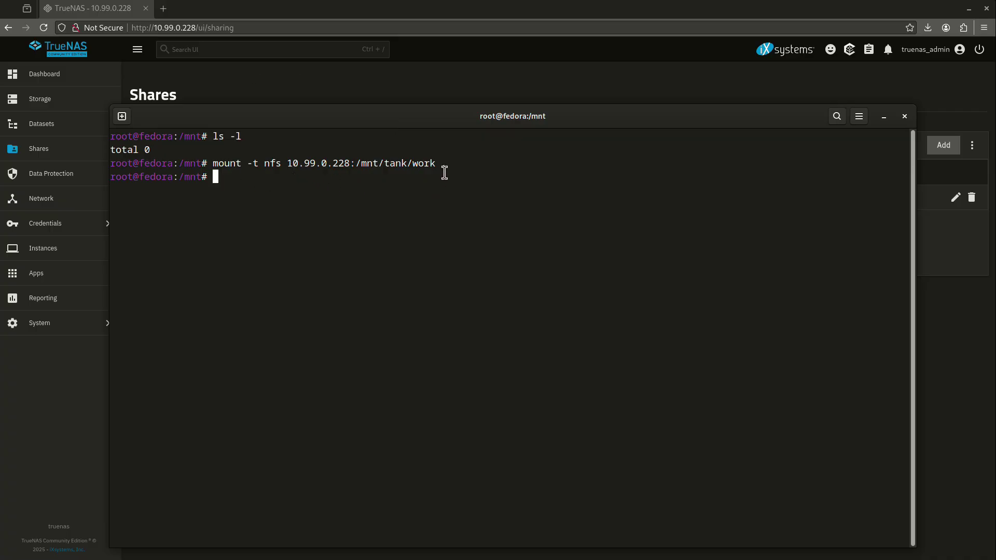
pyautogui.write('df -h')
# Step: Confirm the work share is mounted with df -h, then unmount /mnt and recheck
pyautogui.press('Return')
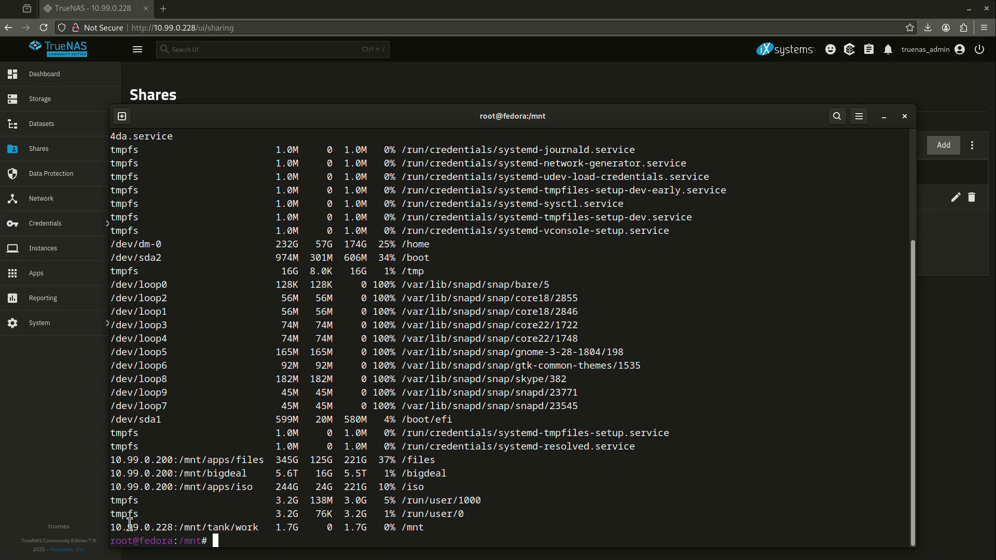
pyautogui.moveTo(121, 526); pyautogui.dragTo(227, 535)
pyautogui.click(229, 536)
pyautogui.write('umount /mnt')
pyautogui.press('Return')
pyautogui.press('Up')
pyautogui.press('Up')
pyautogui.press('Return')
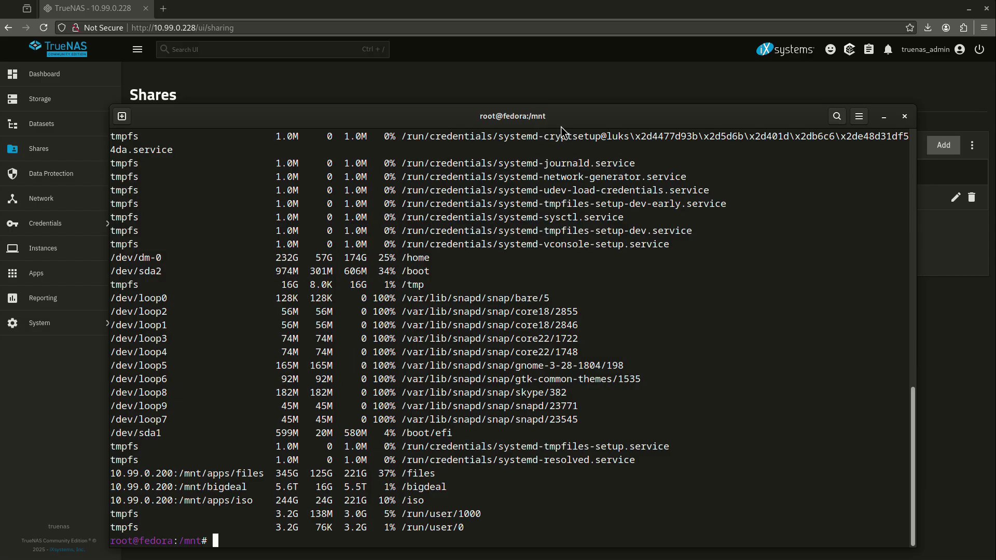
# Step: Compare root's id with the regular user's, identifying uid and gid 1000
pyautogui.write('id')
pyautogui.press('Return')
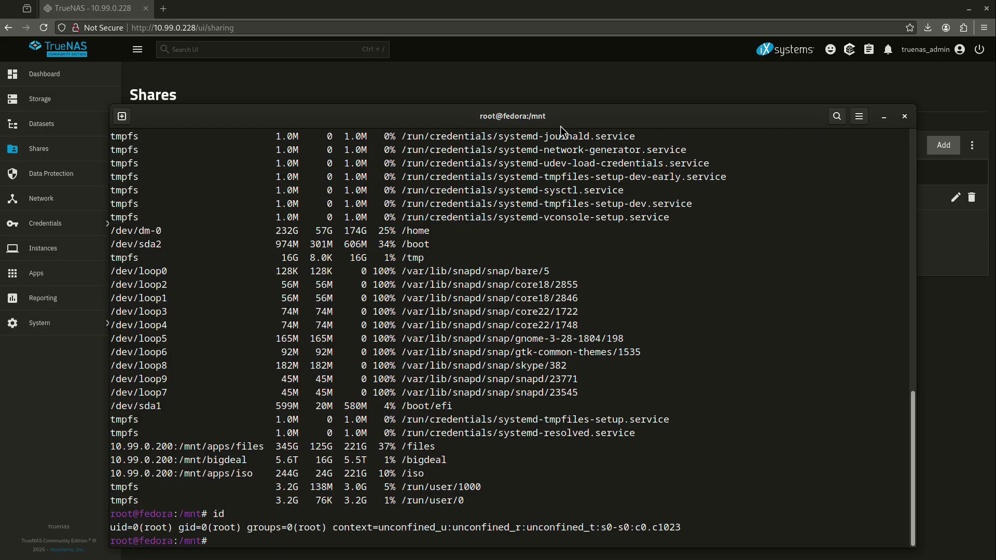
pyautogui.write('exit')
pyautogui.press('Return')
pyautogui.write('id')
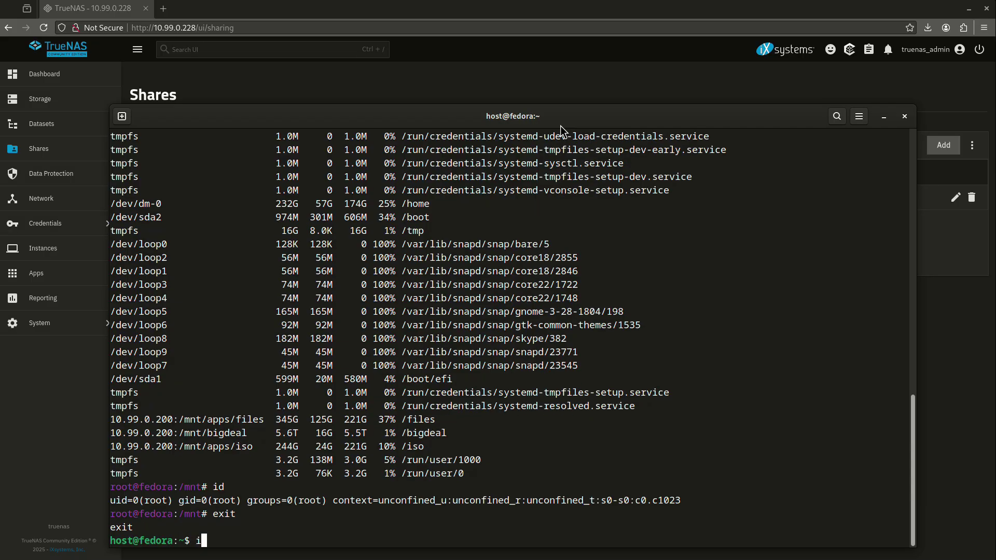
pyautogui.press('Return')
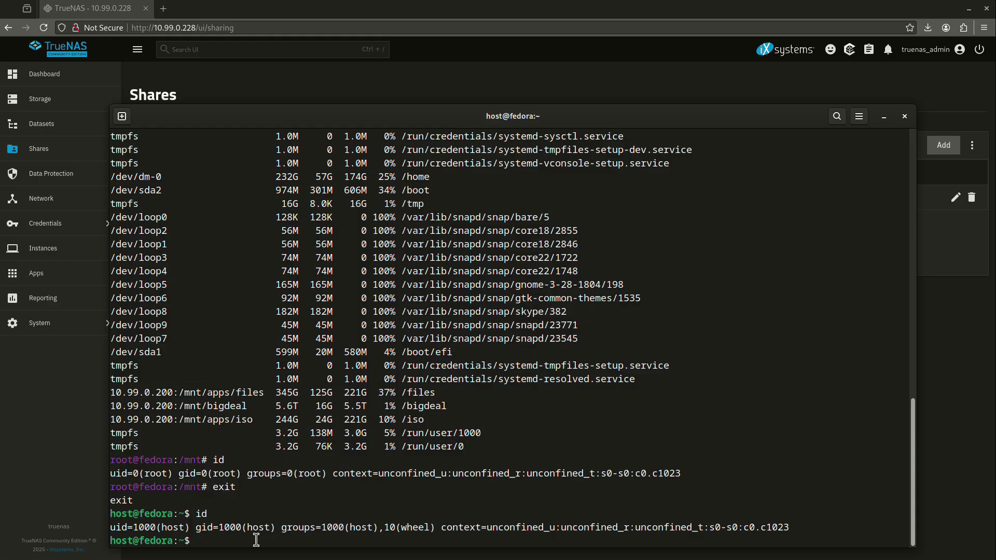
pyautogui.moveTo(133, 527); pyautogui.dragTo(156, 526)
pyautogui.moveTo(218, 527); pyautogui.dragTo(241, 525)
pyautogui.click(513, 12)
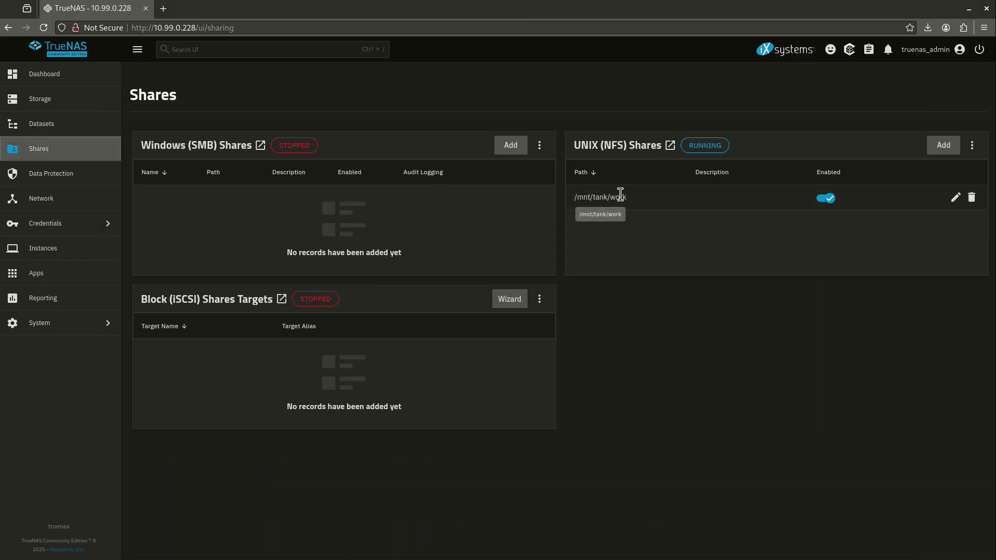
# Step: Search Users for 1000 including built-in users, find none, and start adding a user
pyautogui.click(77, 226)
pyautogui.click(166, 86)
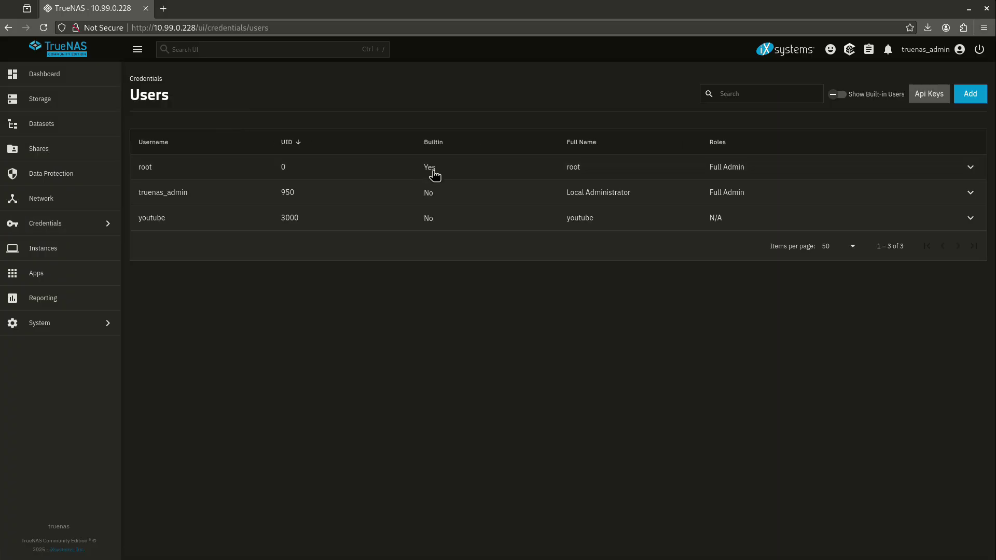
pyautogui.click(779, 92)
pyautogui.write('1000')
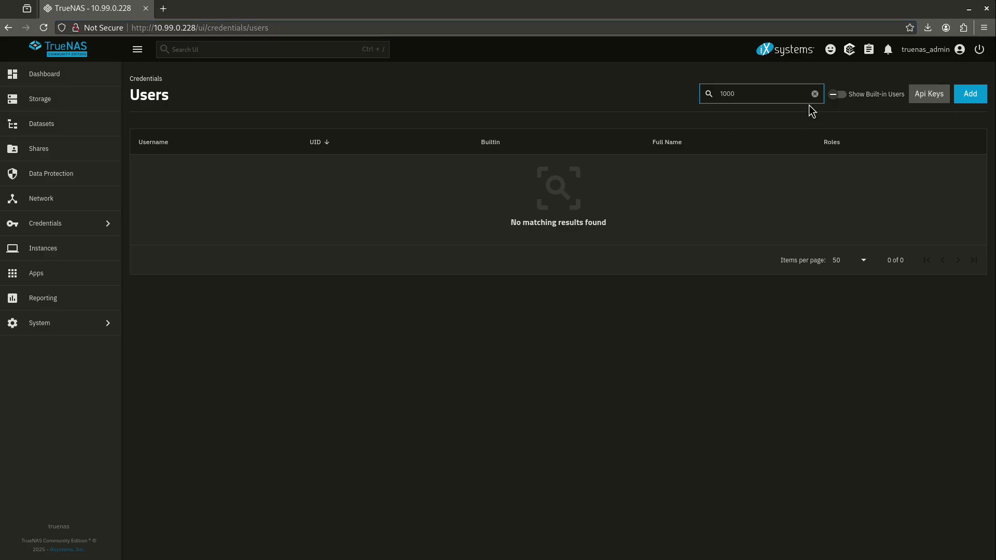
pyautogui.click(836, 95)
pyautogui.click(772, 93)
pyautogui.click(968, 99)
pyautogui.click(756, 165)
# Step: Save a new user named 'test' with a password and UID changed from 3001 to 1000
pyautogui.write('test')
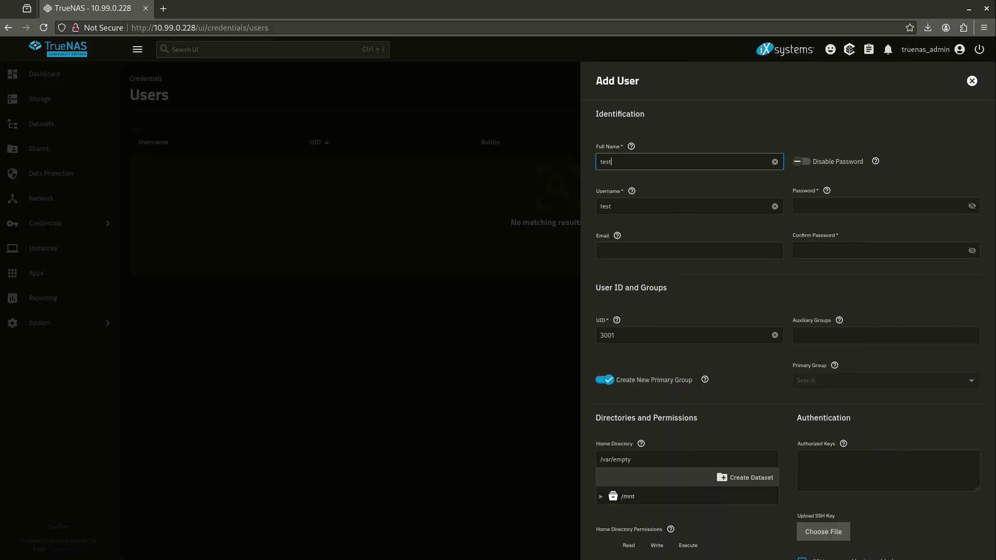
pyautogui.click(876, 207)
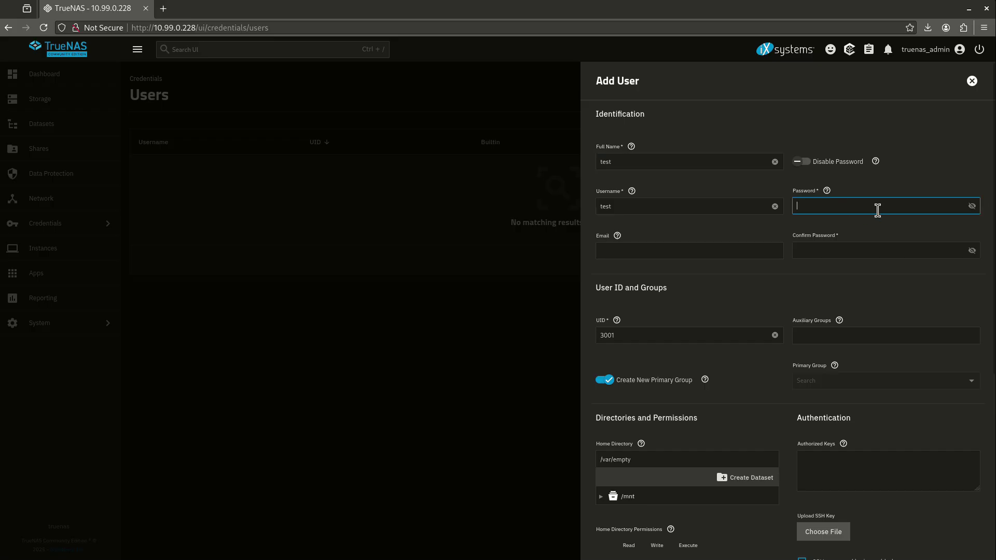
pyautogui.write('test')
pyautogui.press('Tab')
pyautogui.write('t')
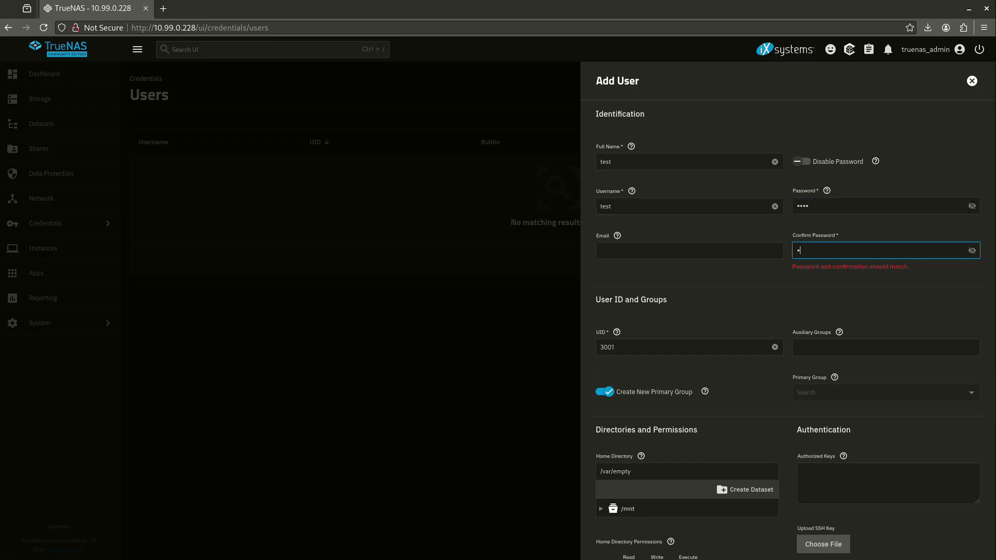
pyautogui.write('est')
pyautogui.doubleClick(629, 336)
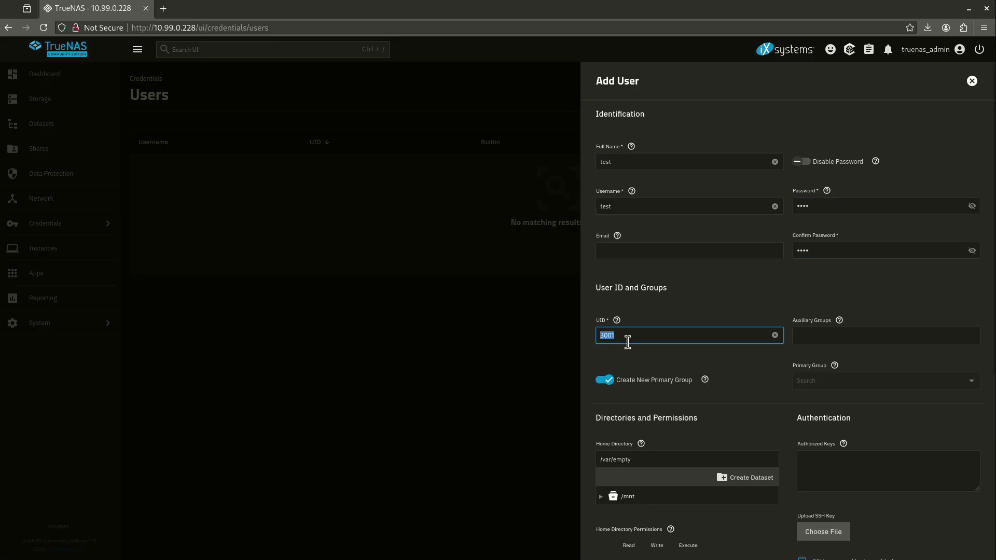
pyautogui.write('1000')
pyautogui.press('Tab')
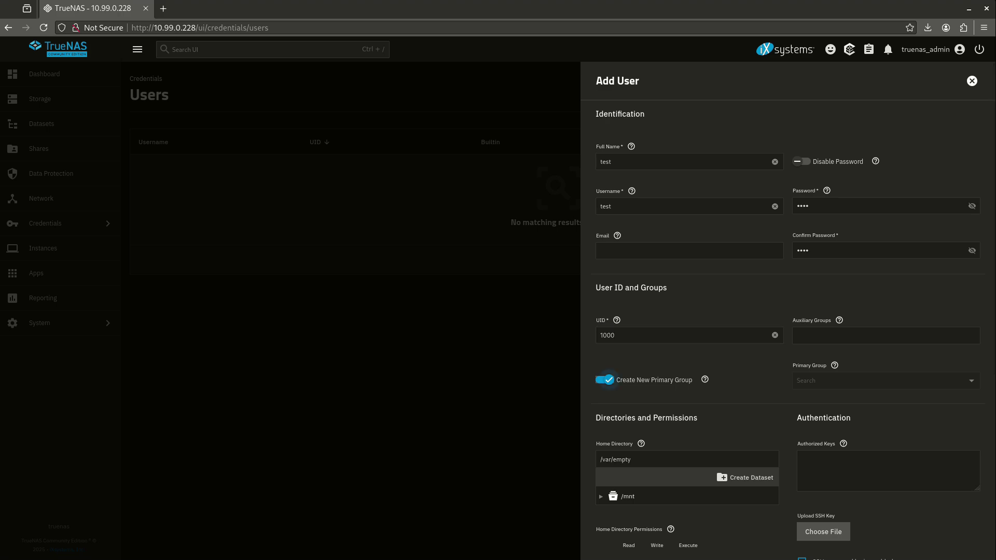
pyautogui.scroll(-5, 722, 318)
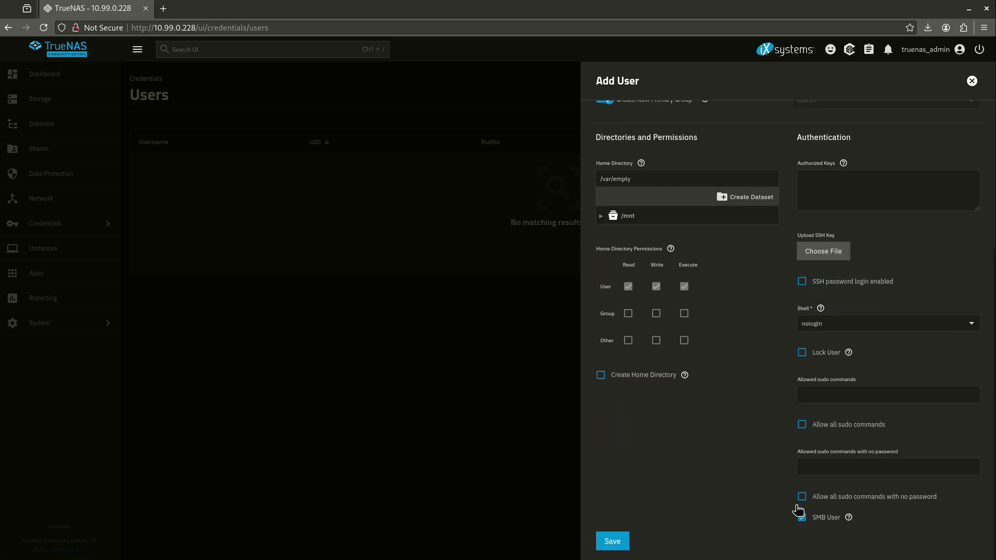
pyautogui.click(626, 542)
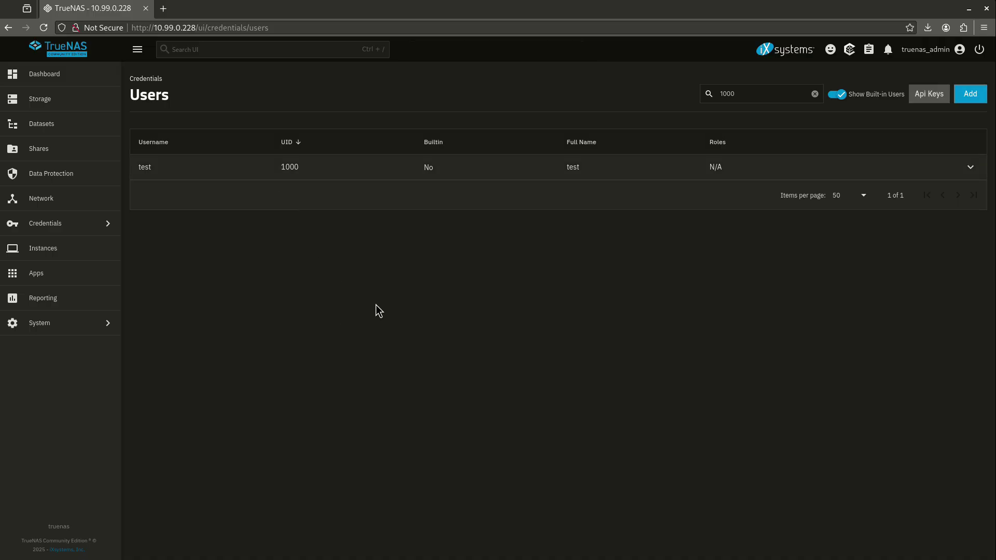
# Step: Clear Other's read, write and execute on work and choose test as owner
pyautogui.click(58, 136)
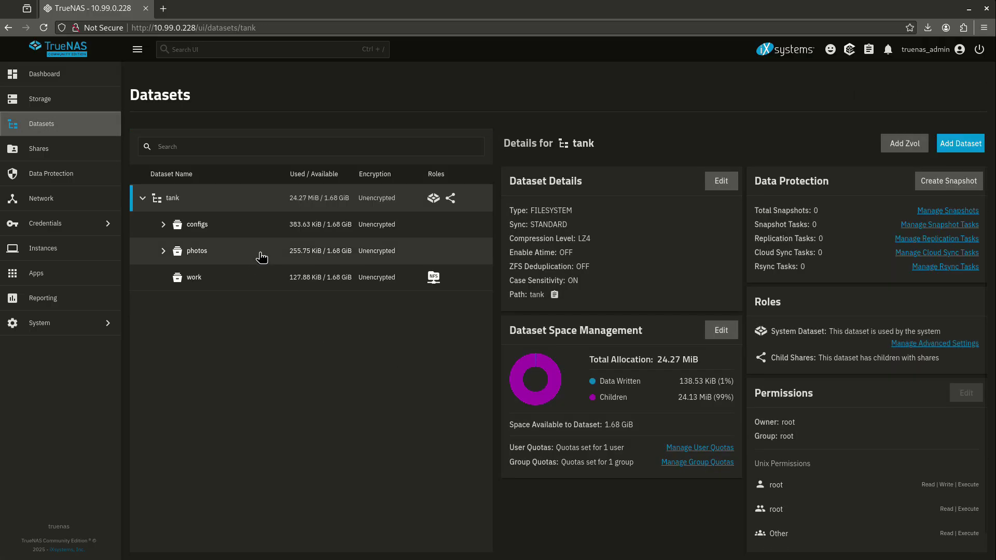
pyautogui.click(275, 286)
pyautogui.click(965, 364)
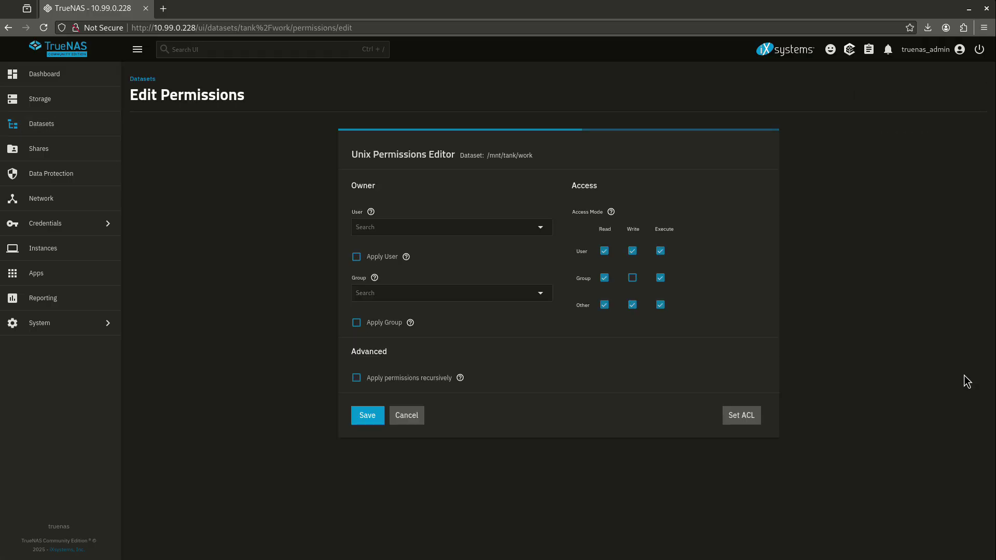
pyautogui.click(632, 304)
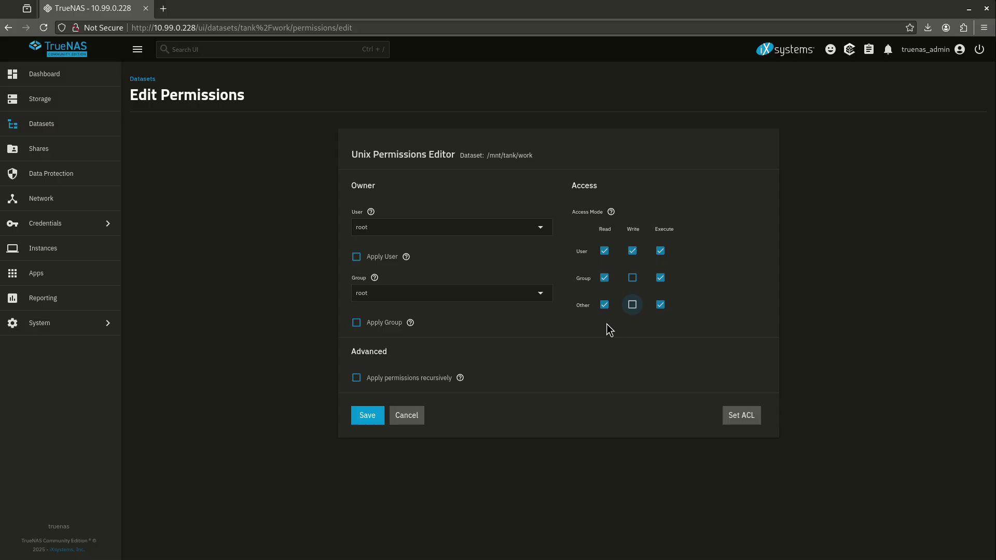
pyautogui.click(616, 310)
pyautogui.click(652, 308)
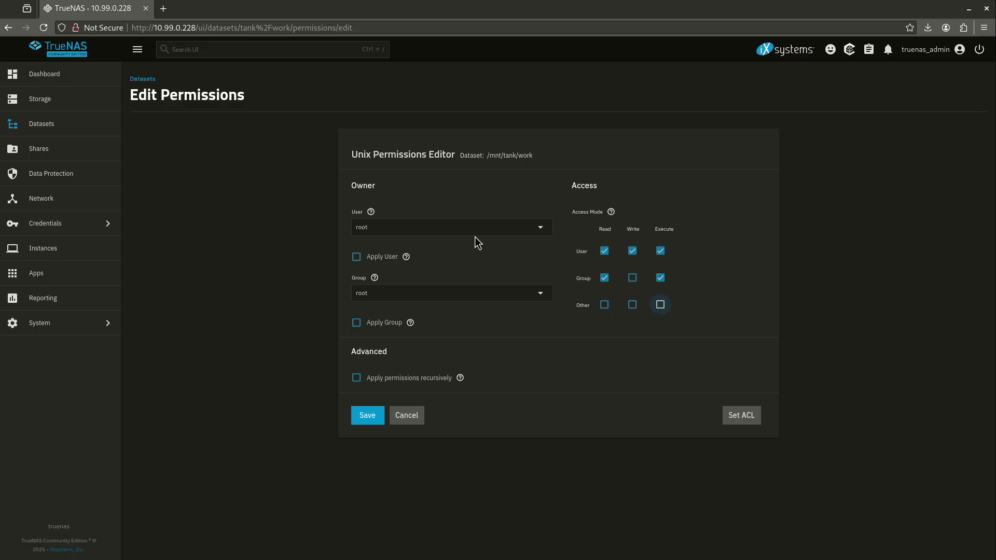
pyautogui.click(404, 229)
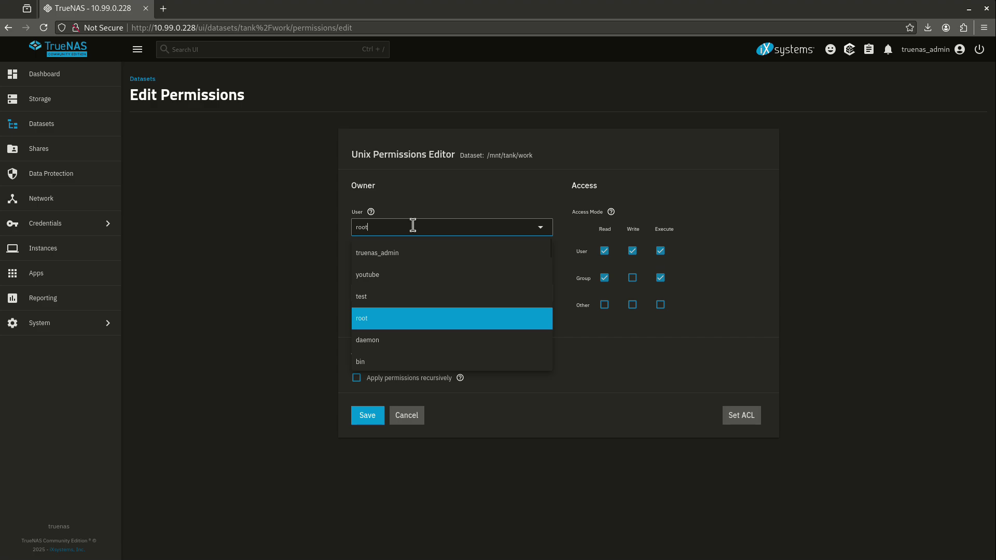
pyautogui.click(407, 300)
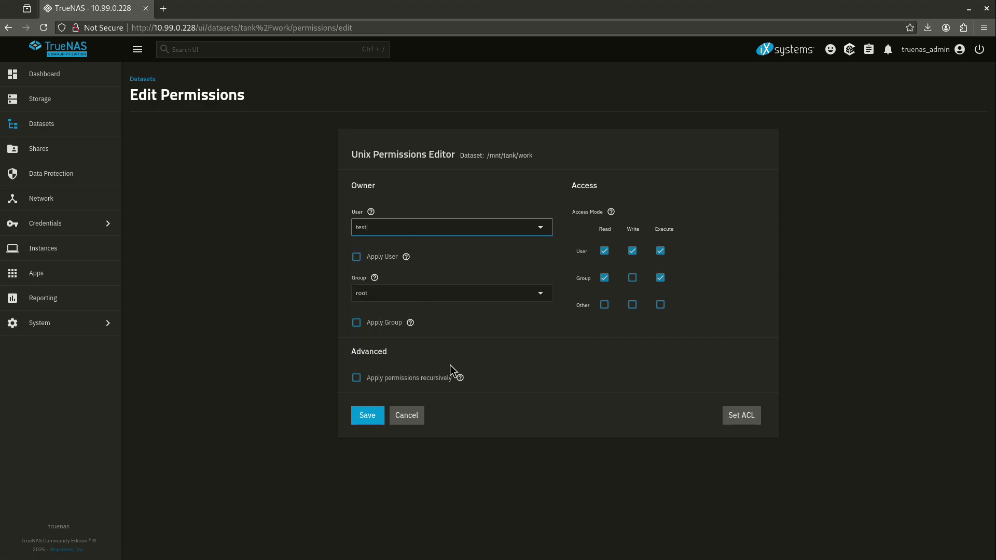
pyautogui.click(361, 420)
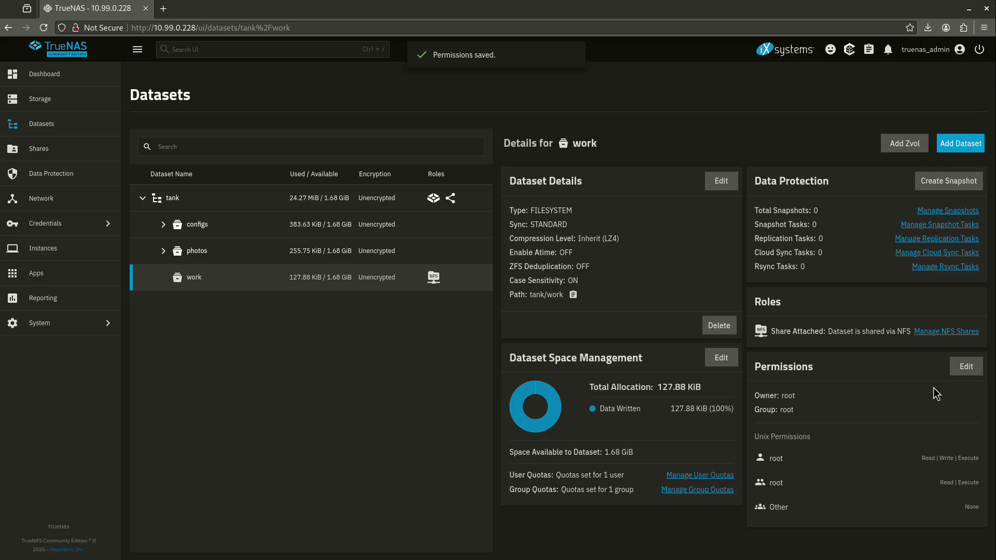
# Step: Reselect test as owner with Apply User ticked, save, and verify Other shows None
pyautogui.click(965, 368)
pyautogui.click(431, 226)
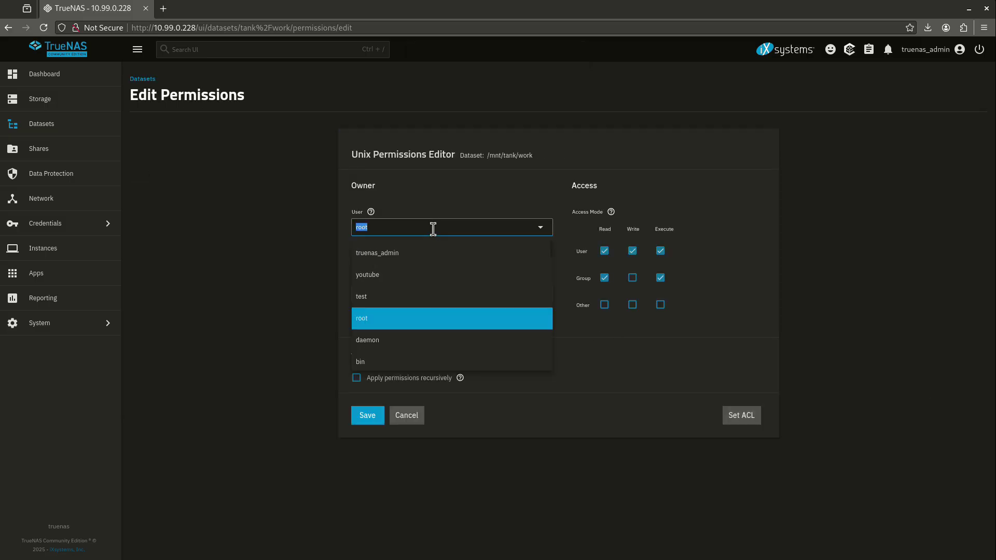
pyautogui.click(405, 284)
pyautogui.click(359, 259)
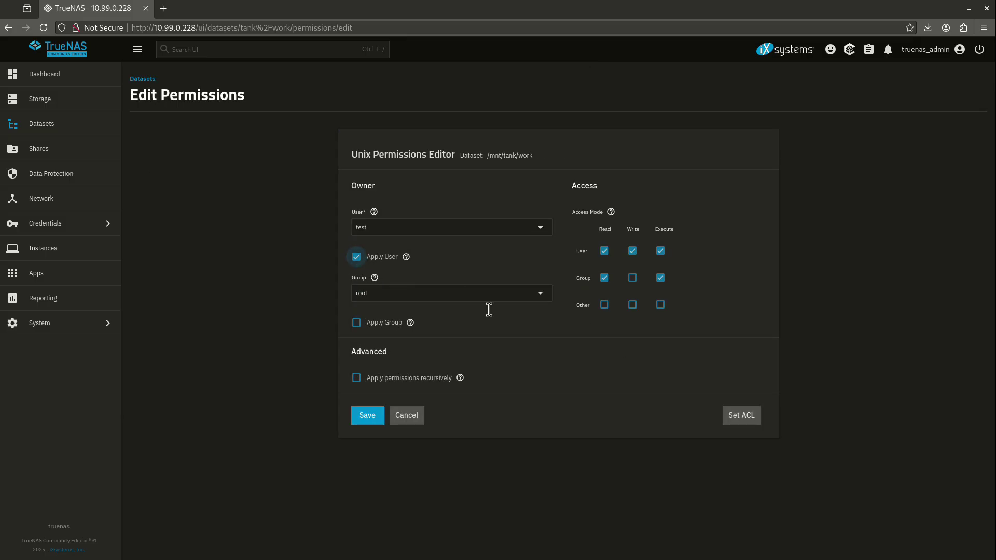
pyautogui.click(364, 415)
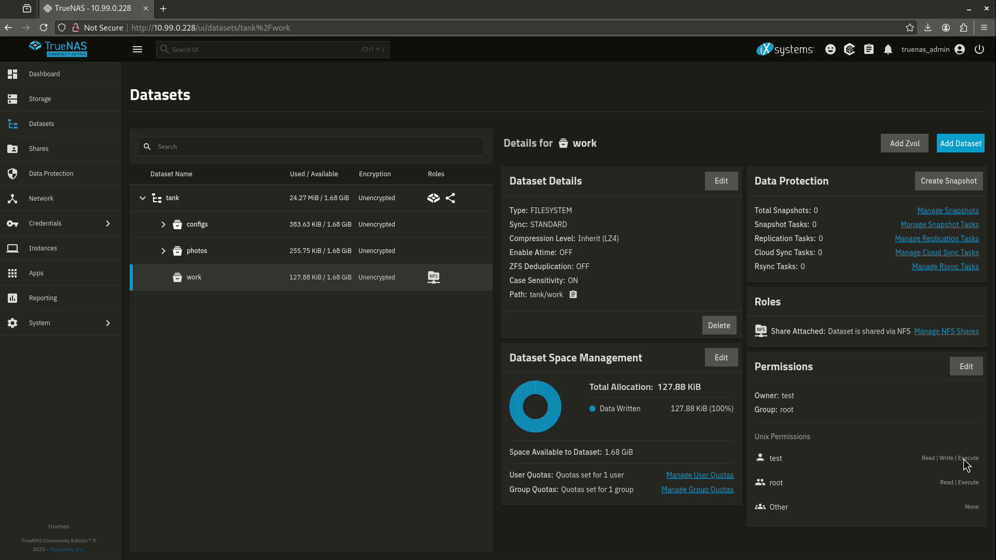
pyautogui.moveTo(963, 523); pyautogui.dragTo(982, 515)
# Step: Select the tank pool row so its details replace the work dataset's
pyautogui.click(963, 509)
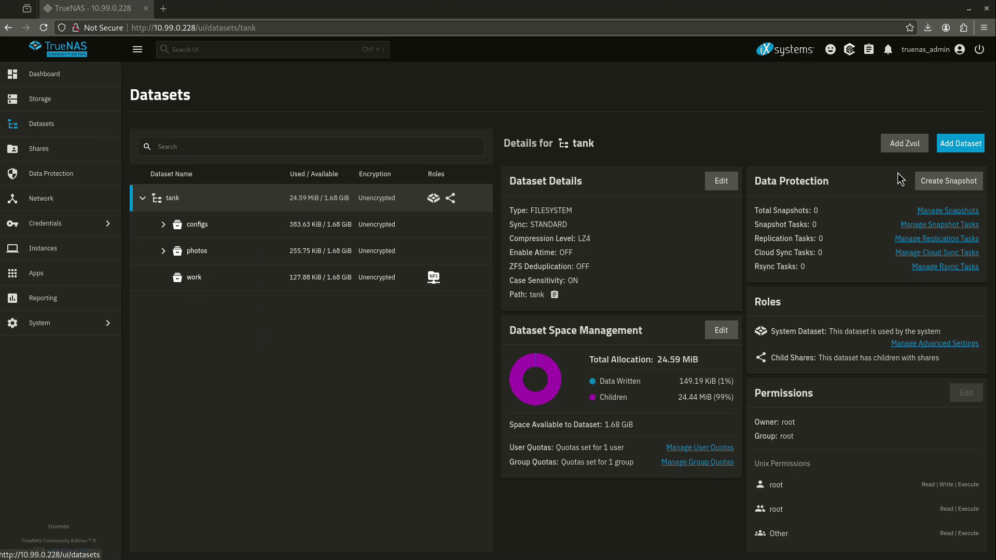
# Step: Create a 'school' dataset under tank using the SMB preset and save it
pyautogui.click(958, 143)
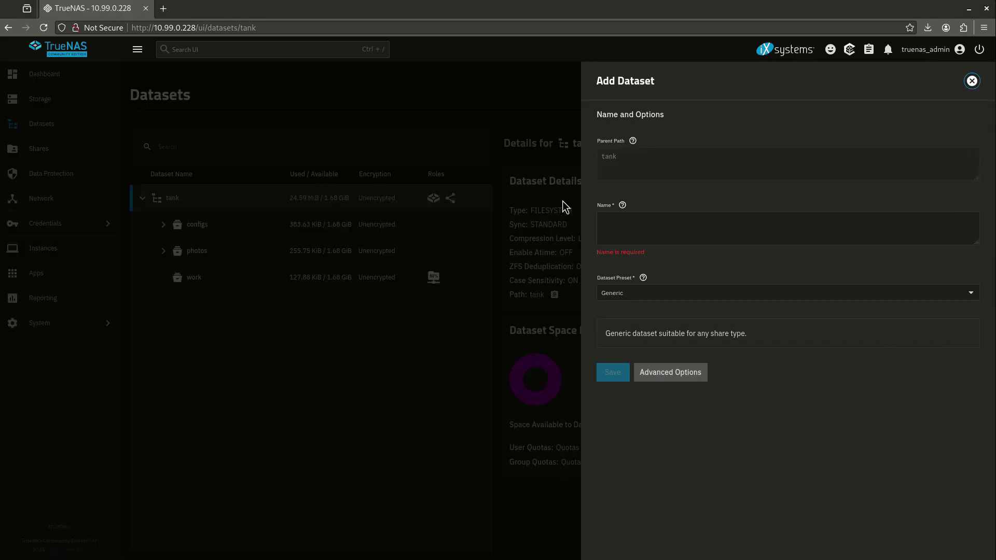
pyautogui.click(643, 214)
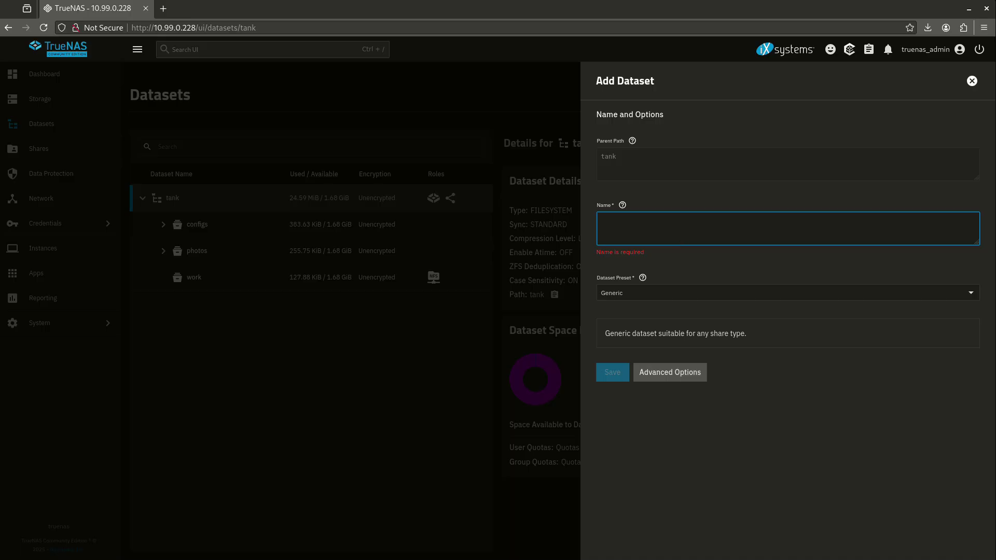
pyautogui.write('school')
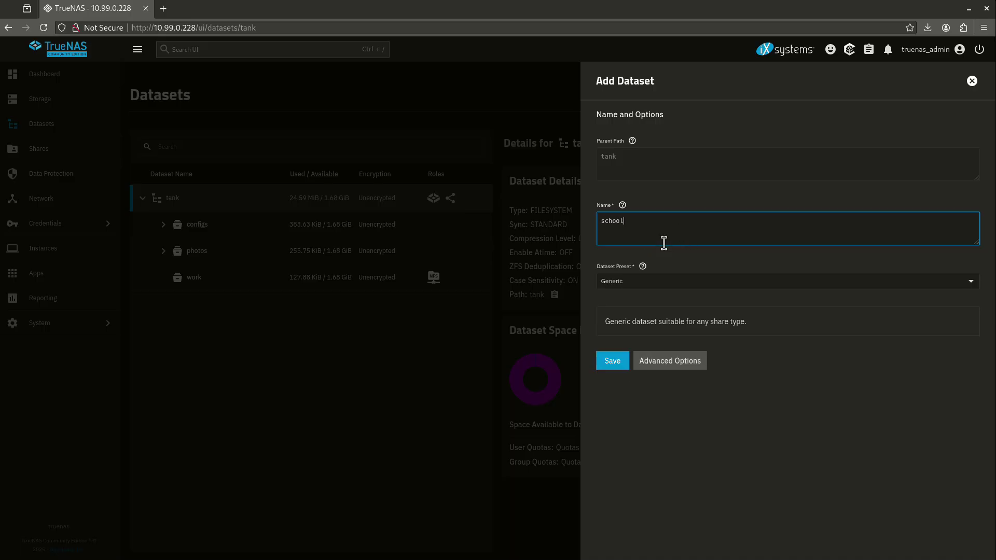
pyautogui.click(605, 288)
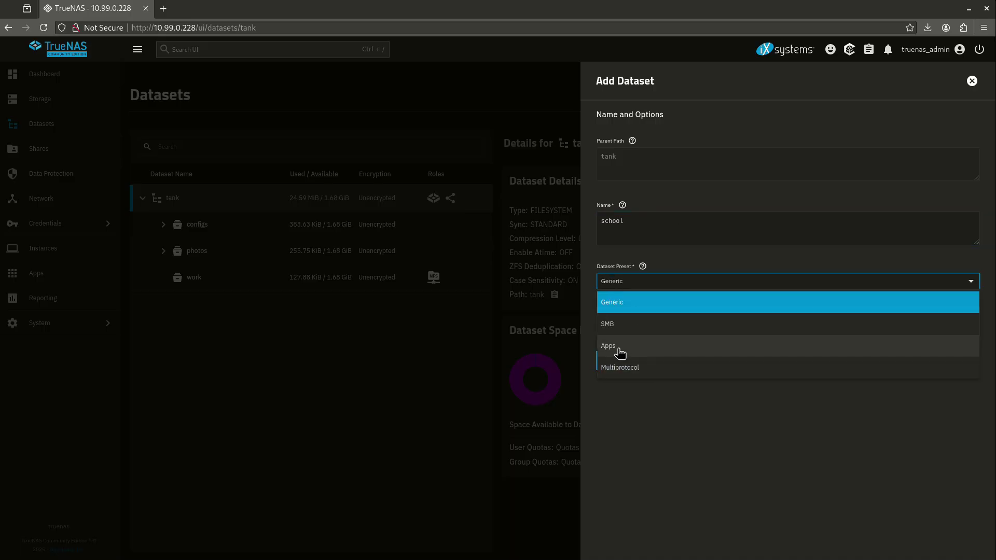
pyautogui.click(626, 332)
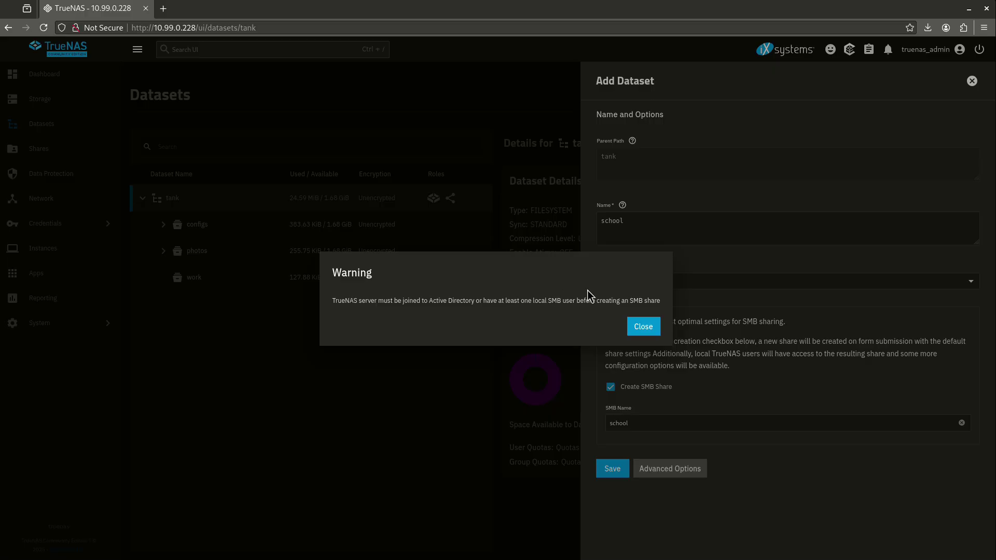
pyautogui.click(642, 327)
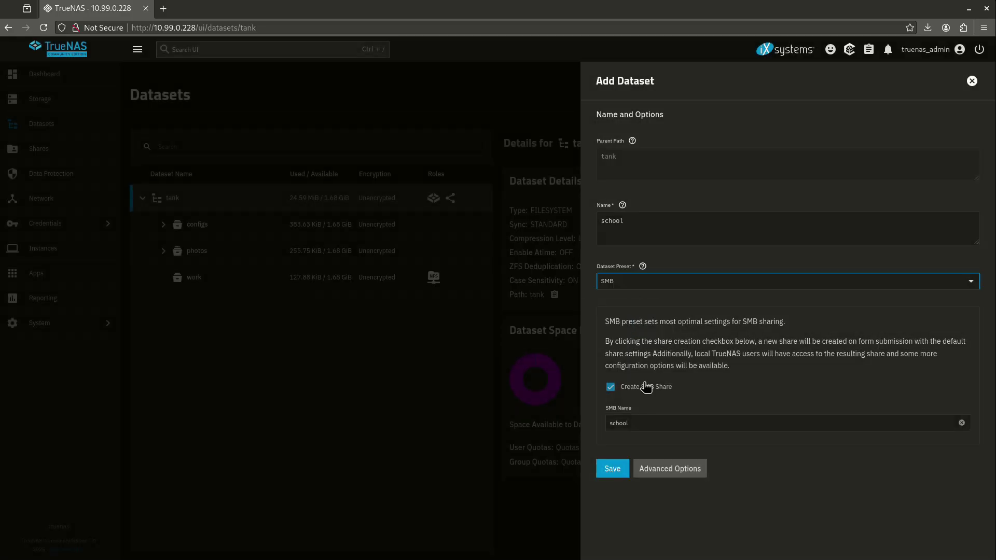
pyautogui.click(611, 469)
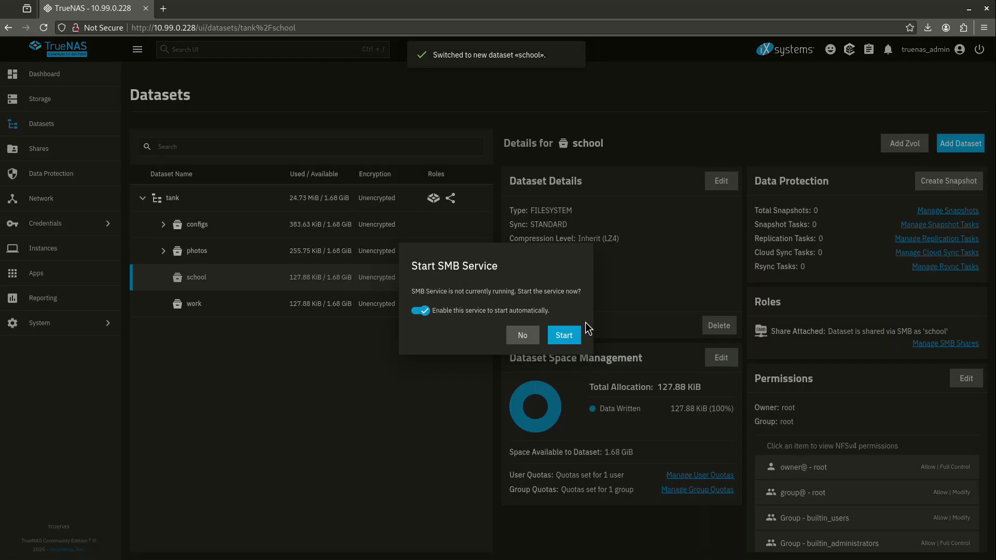
# Step: Start the SMB service, open school's permissions editor, then go to the Users list
pyautogui.click(563, 335)
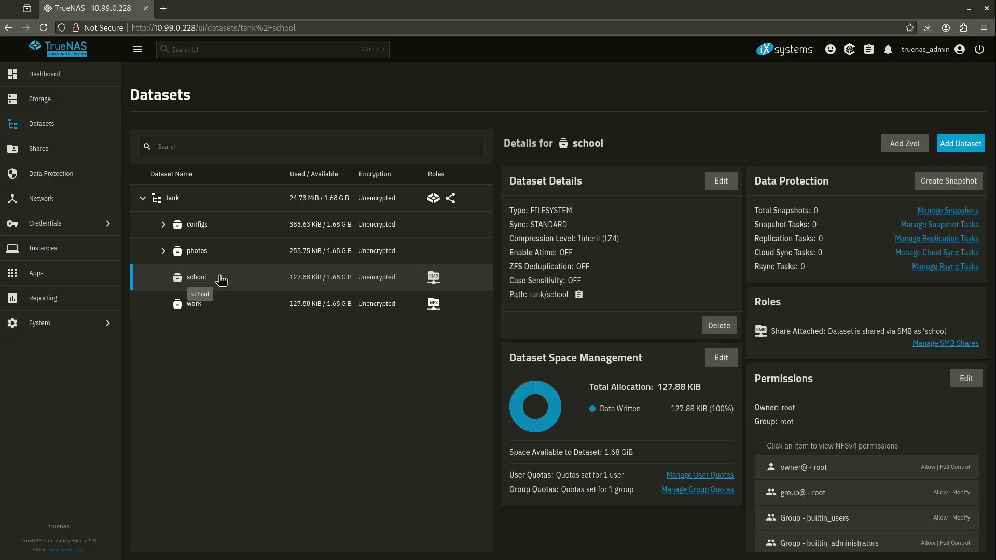
pyautogui.scroll(-1, 861, 388)
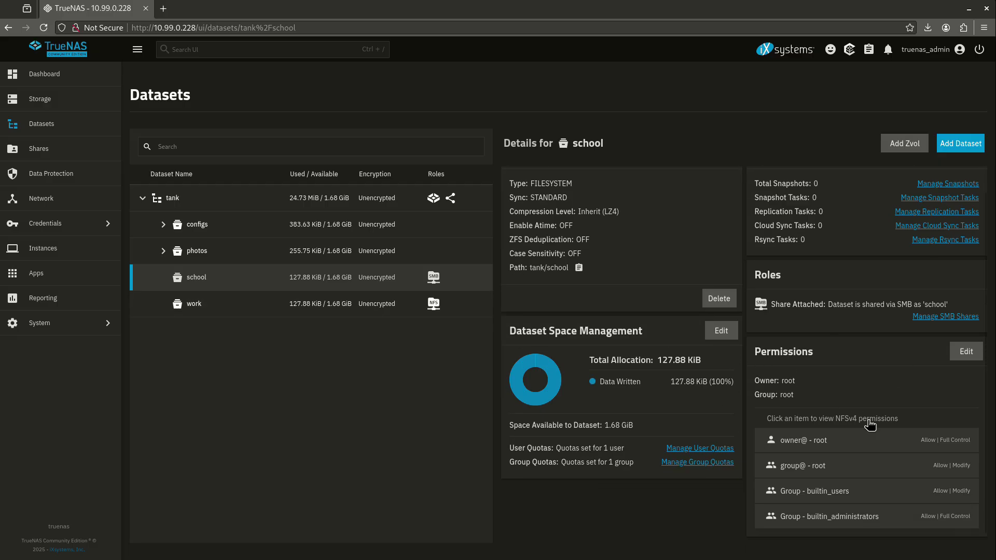
pyautogui.click(966, 354)
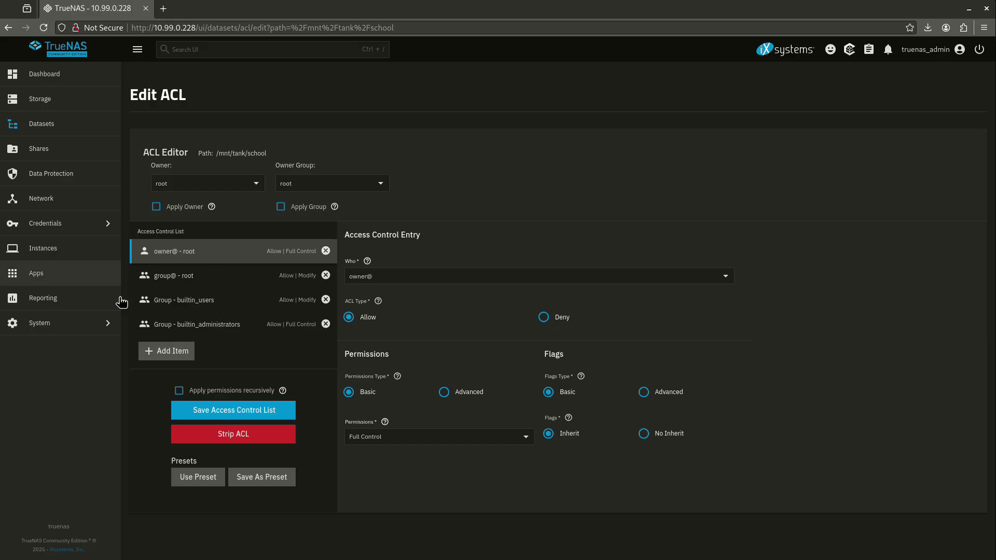
pyautogui.click(93, 221)
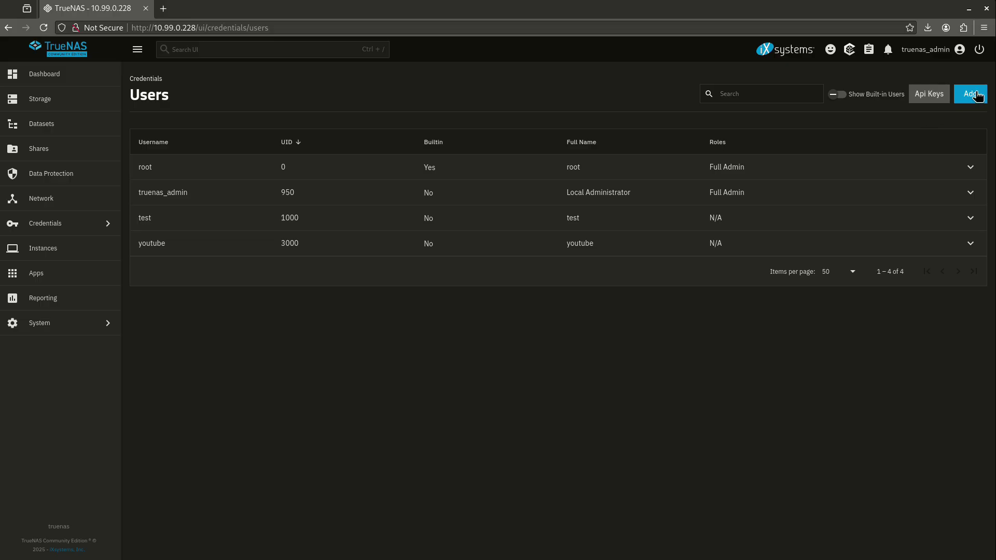
# Step: Add an SMB user 'windows' with a confirmed password and save it
pyautogui.click(974, 94)
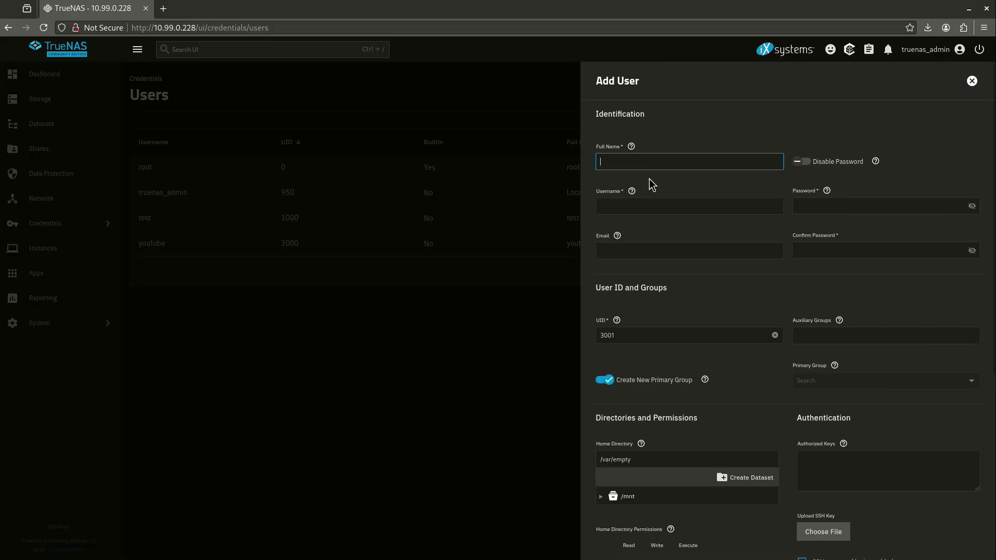
pyautogui.write('windows')
pyautogui.click(820, 205)
pyautogui.write('••')
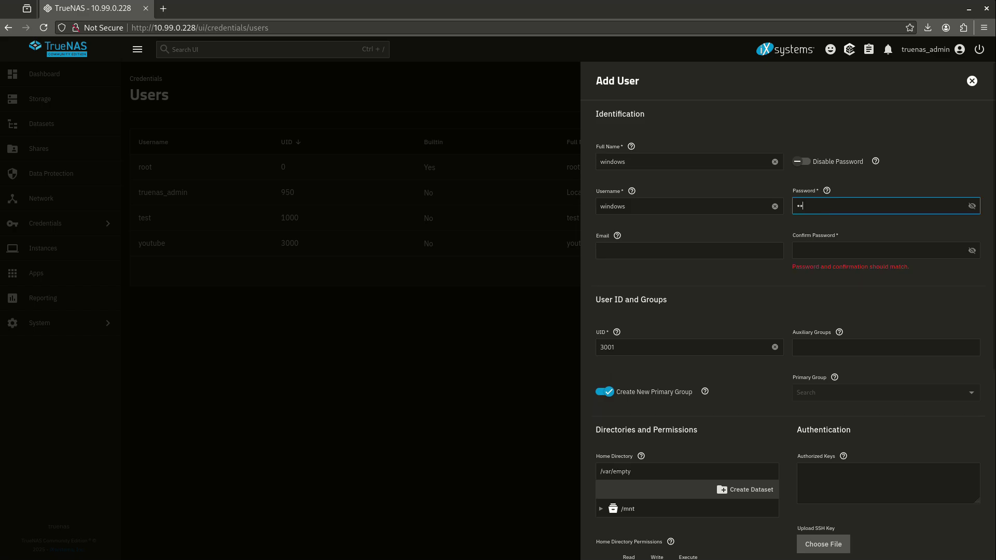
pyautogui.press('Tab')
pyautogui.write('••••')
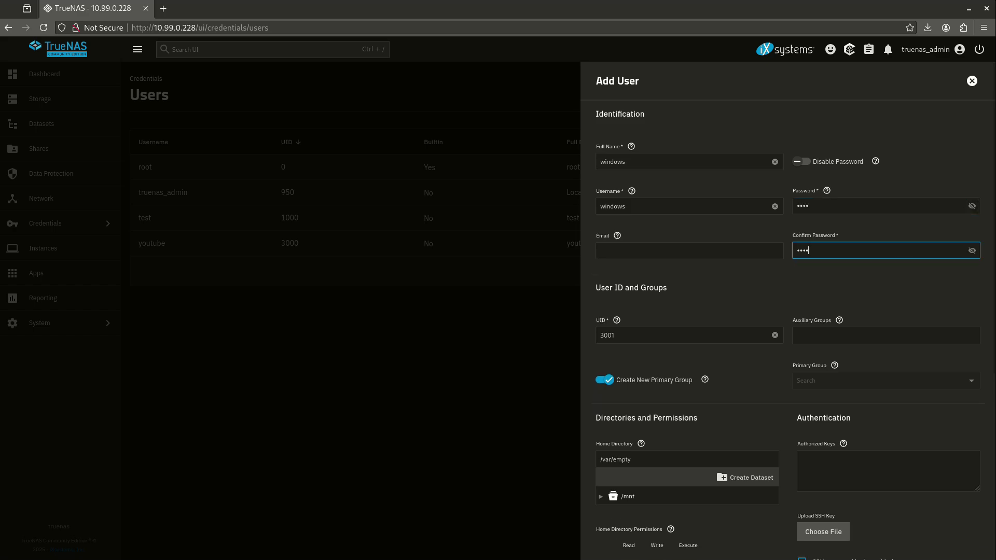
pyautogui.scroll(-5, 746, 290)
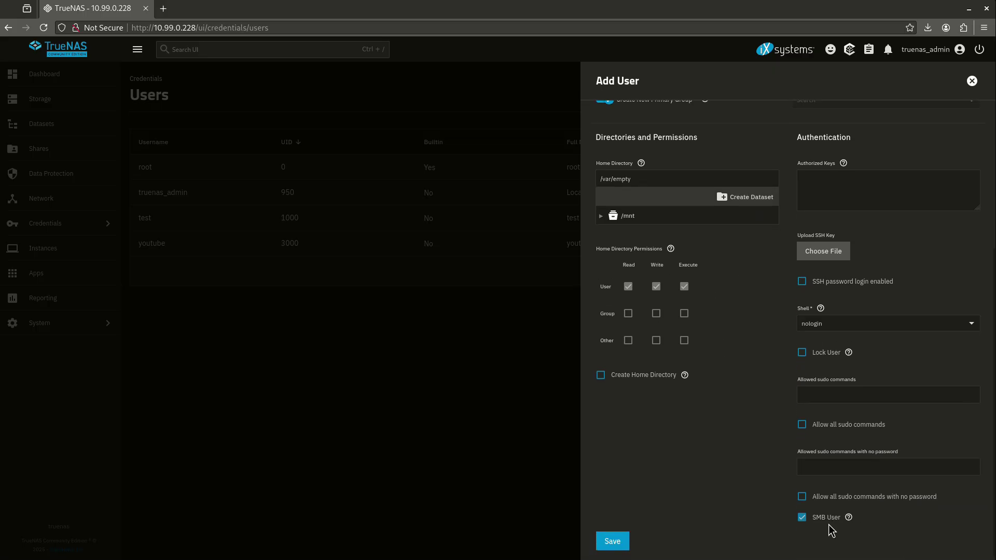
pyautogui.click(611, 544)
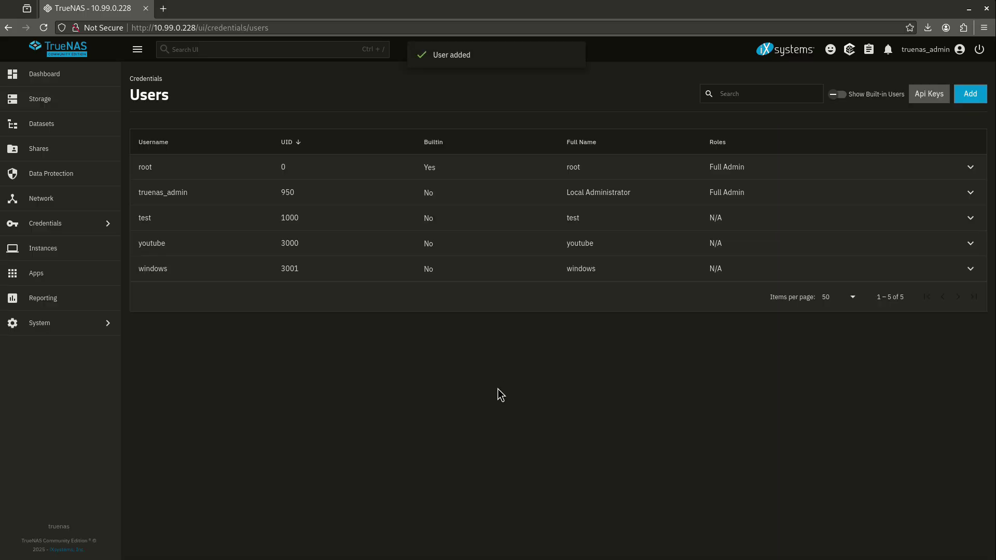
# Step: Review the windows user's details and settings, then return to the Datasets list
pyautogui.click(344, 274)
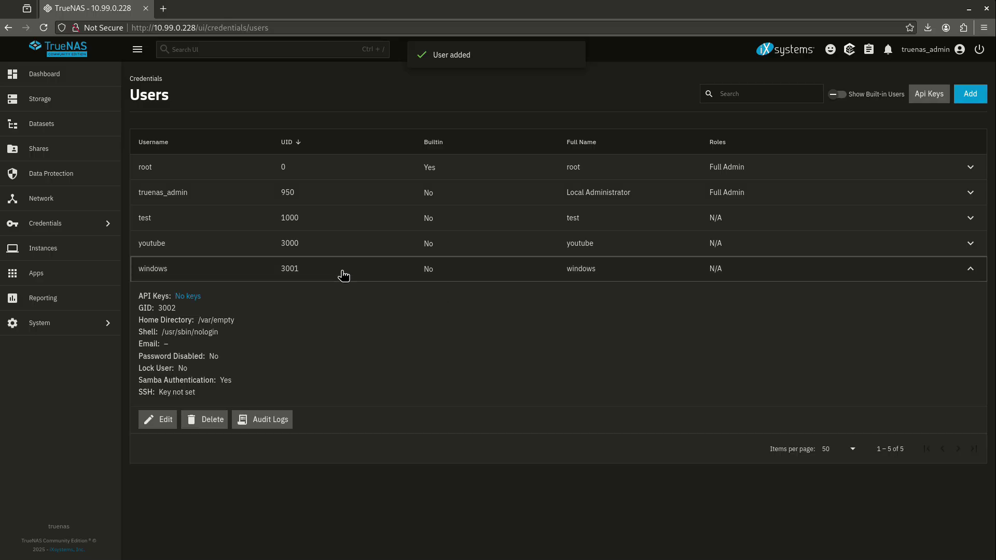
pyautogui.click(159, 419)
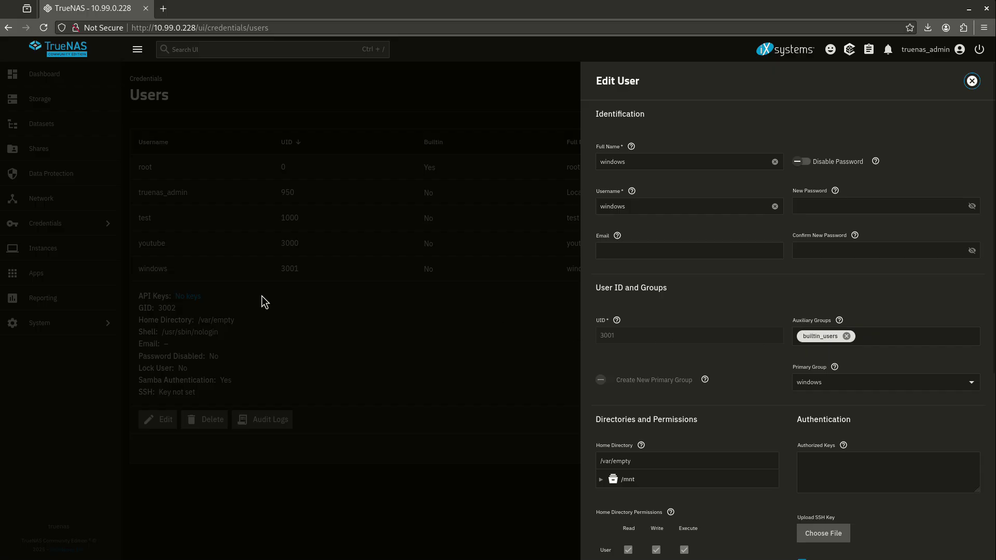
pyautogui.click(54, 117)
pyautogui.tripleClick(54, 126)
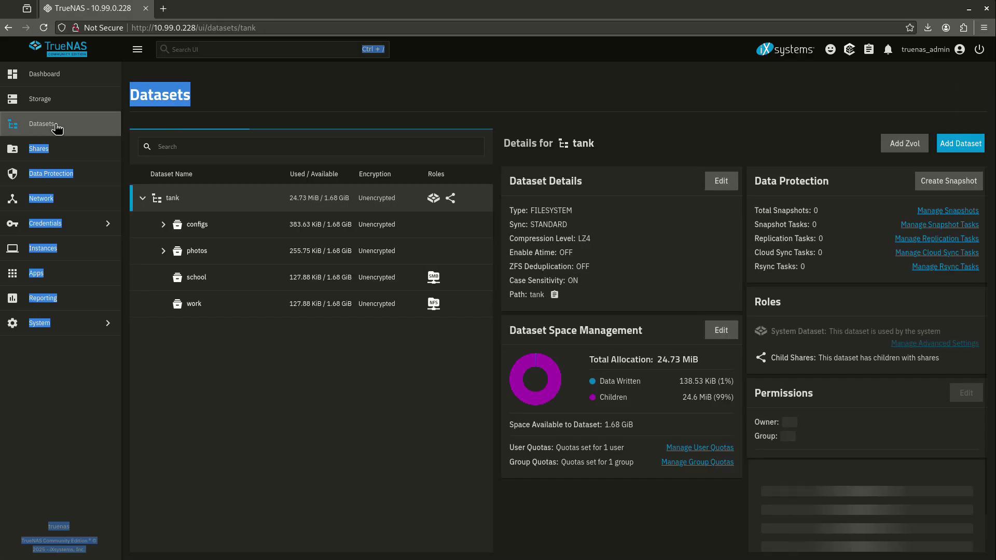
# Step: View school's details, then confirm in Users that windows belongs to builtin_users
pyautogui.click(262, 391)
pyautogui.click(213, 283)
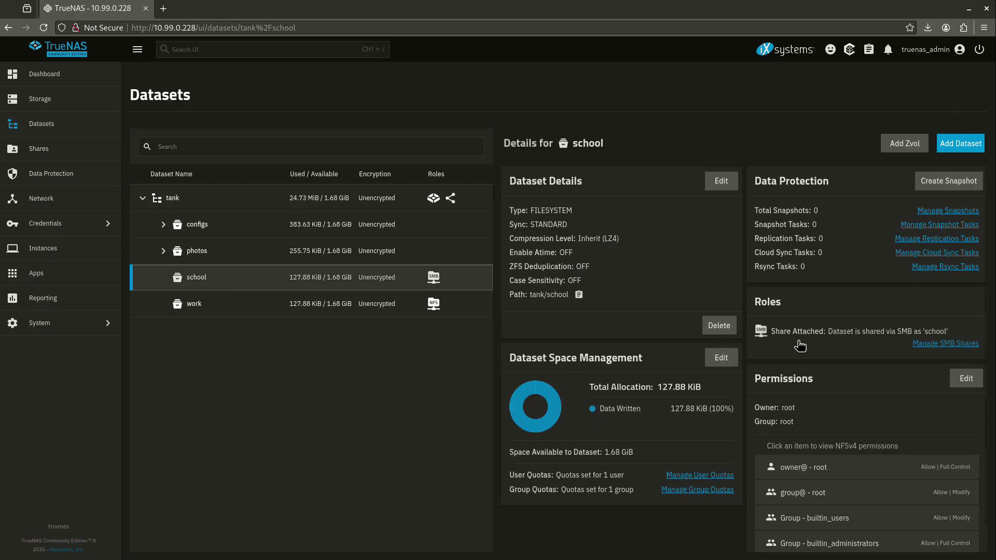
pyautogui.scroll(-1, 893, 440)
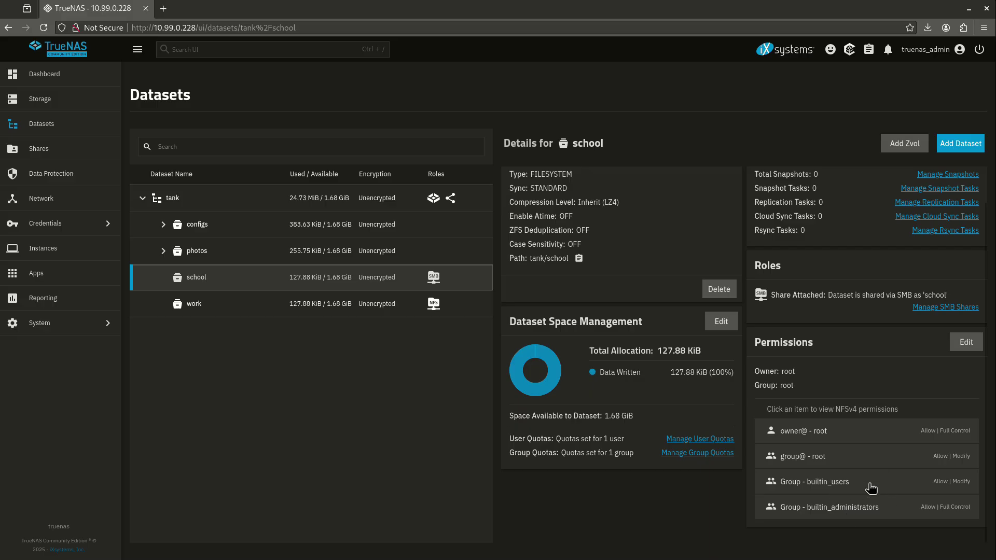
pyautogui.click(89, 226)
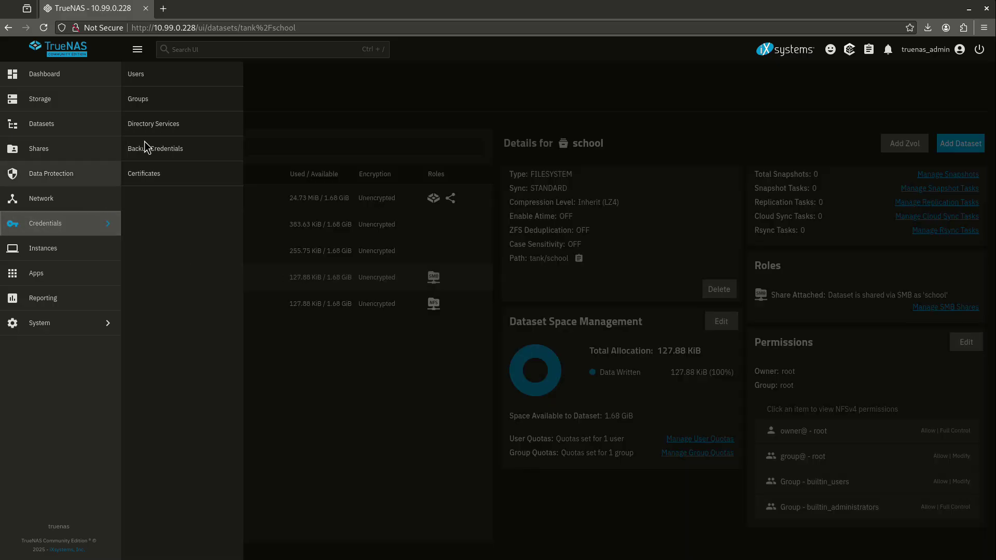
pyautogui.click(152, 82)
pyautogui.click(274, 268)
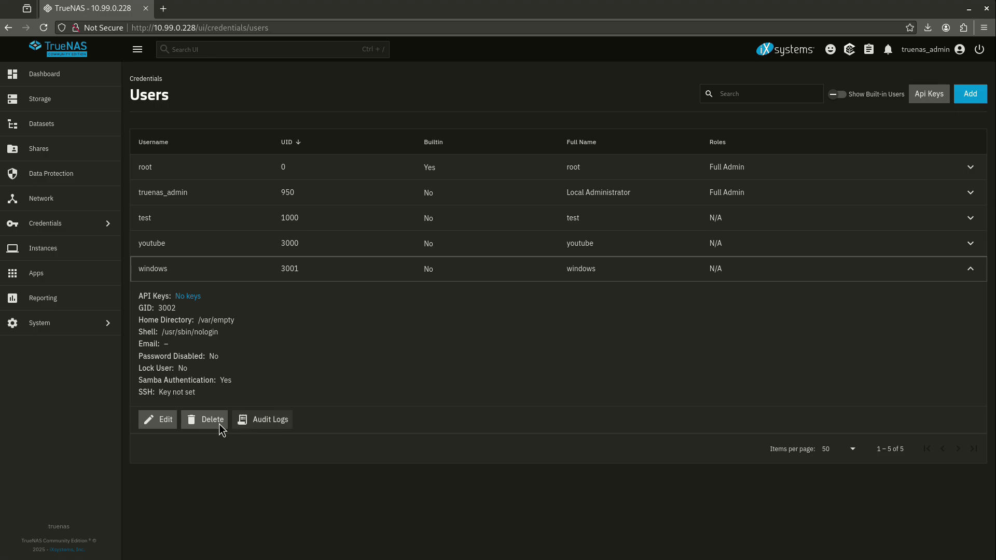
pyautogui.click(162, 419)
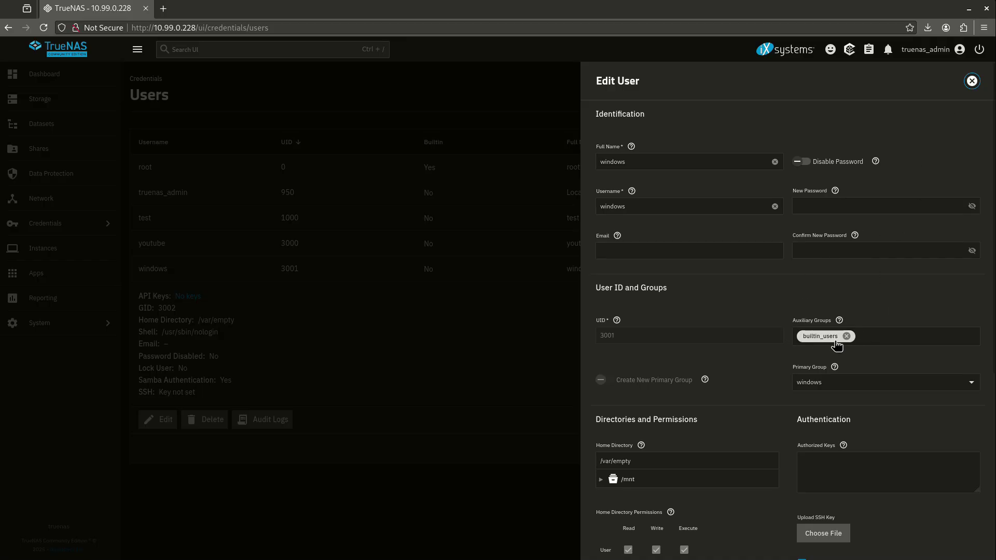
pyautogui.click(971, 82)
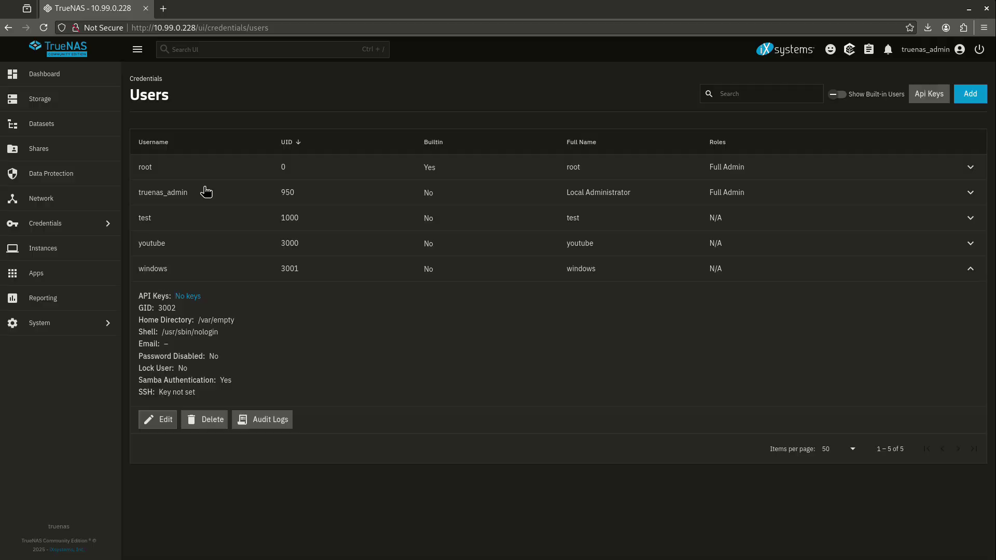
# Step: Back in Datasets, show builtin_users' Allow Modify permission on the school dataset
pyautogui.click(54, 127)
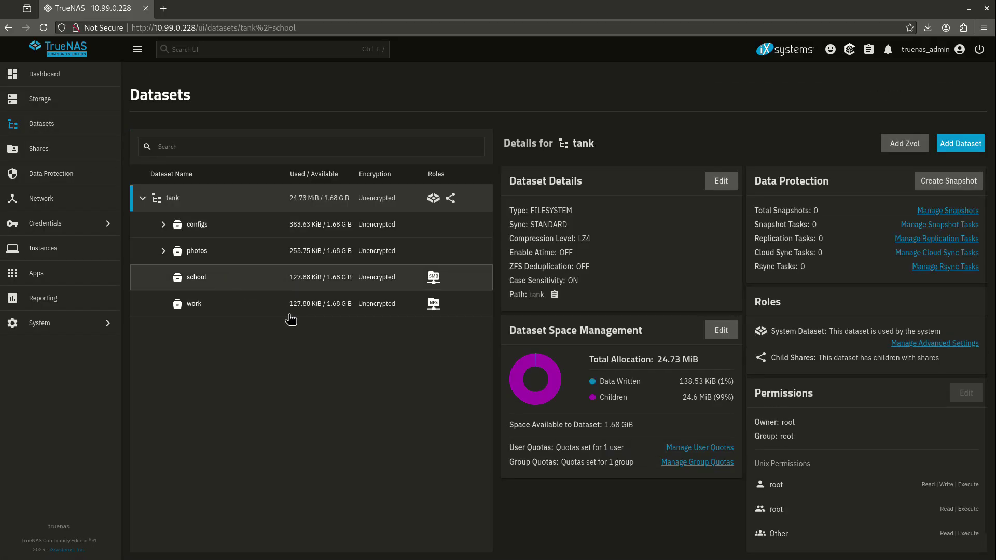
pyautogui.click(243, 280)
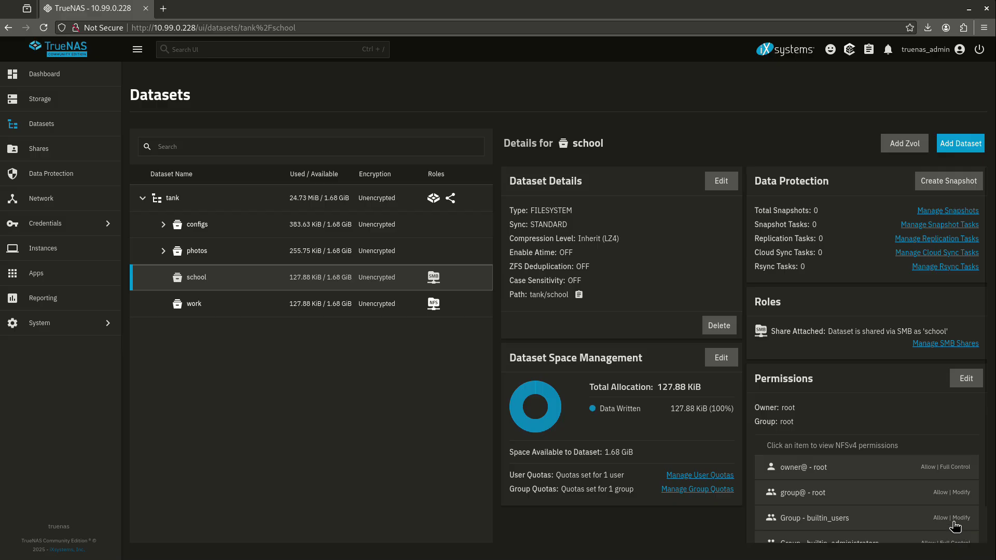
pyautogui.click(957, 524)
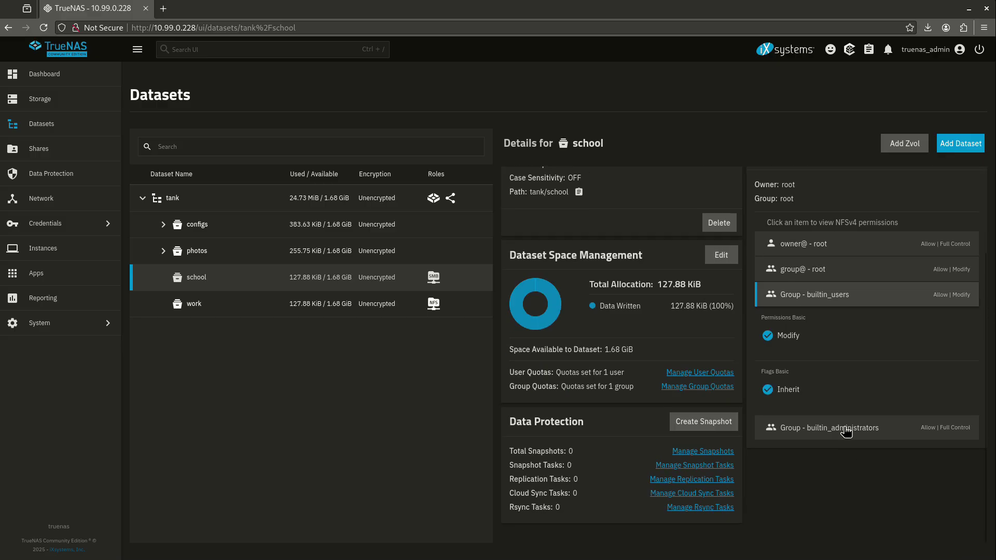
# Step: Inspect school's builtin_users ACL entry, then open Data Protection and the Shares overview
pyautogui.click(966, 258)
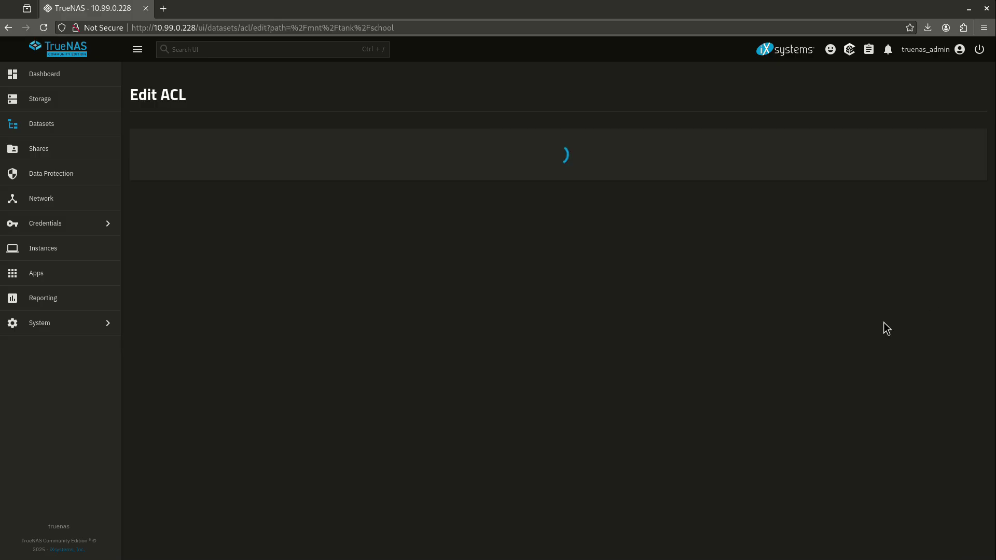
pyautogui.click(204, 301)
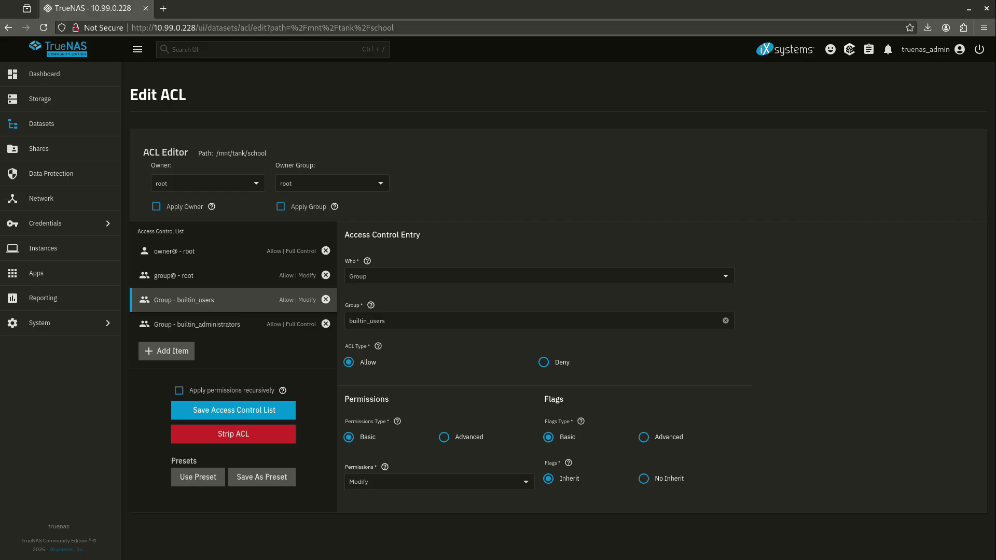
pyautogui.click(85, 176)
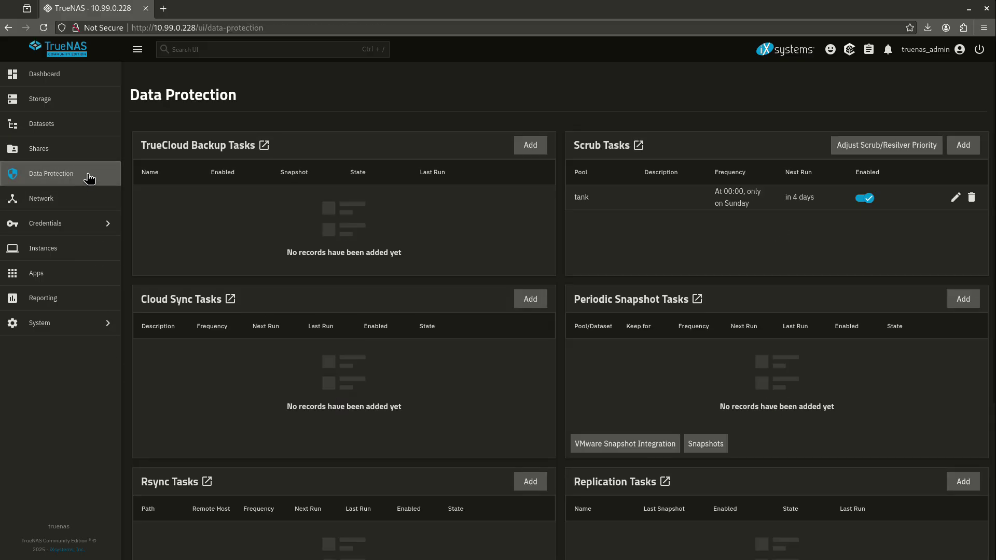
pyautogui.click(93, 159)
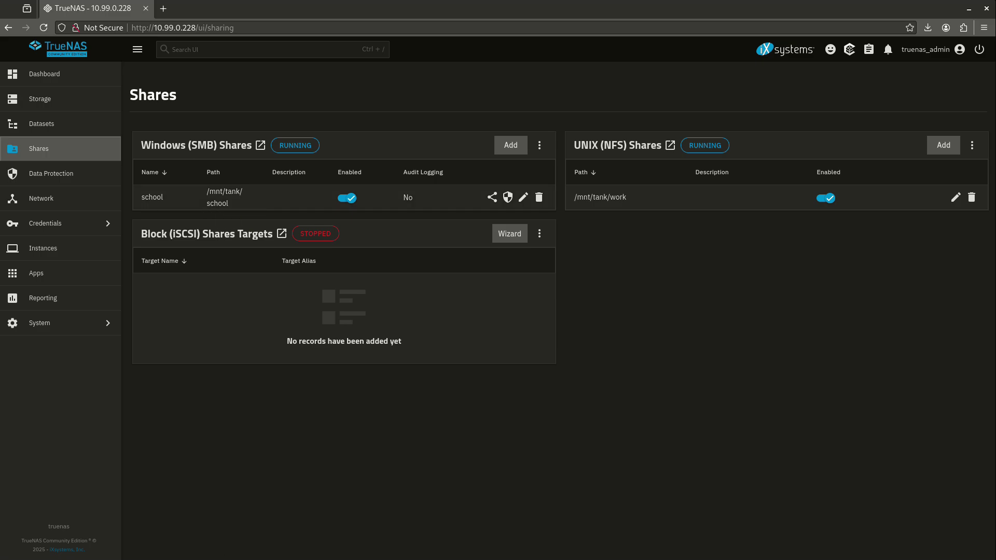
# Step: In the Windows VM, start mapping a network drive to \\10.99.0.228\school
pyautogui.hotkey('alt', 'Tab')
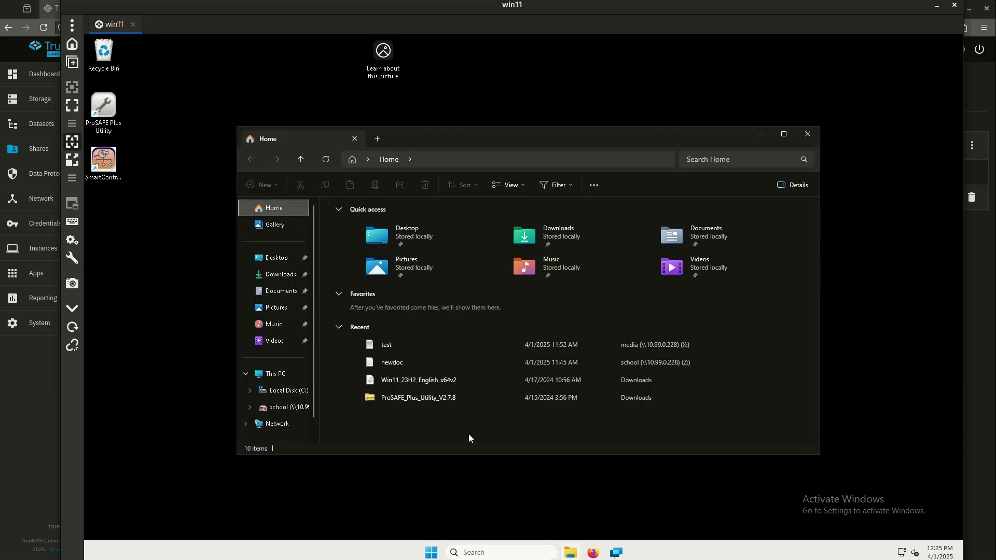
pyautogui.rightClick(278, 430)
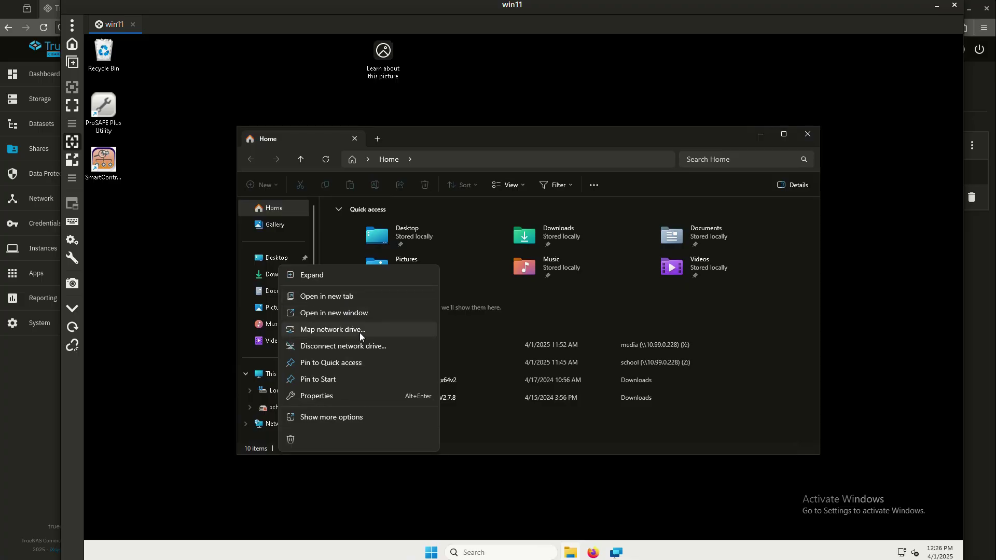
pyautogui.click(359, 331)
pyautogui.write('\\\\')
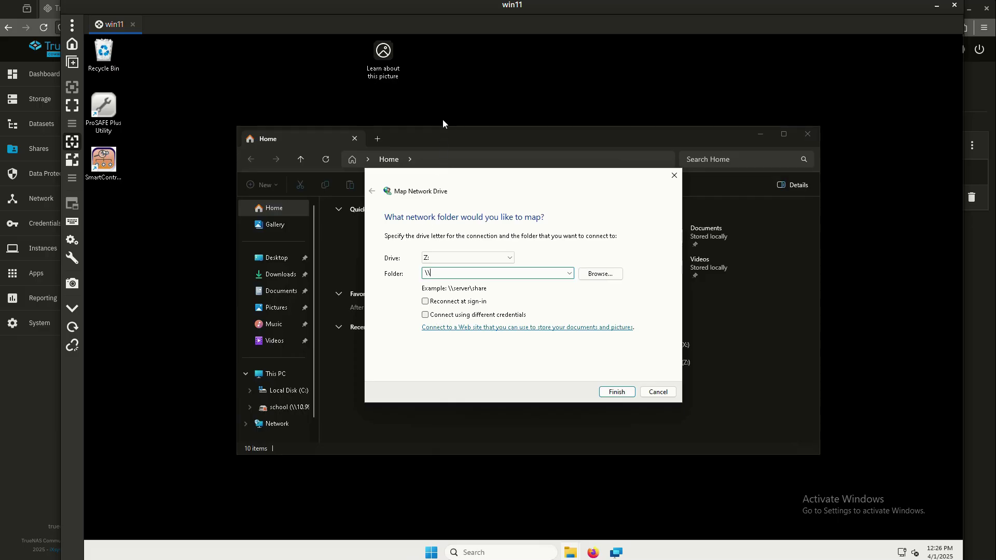
pyautogui.moveTo(420, 11); pyautogui.dragTo(412, 92)
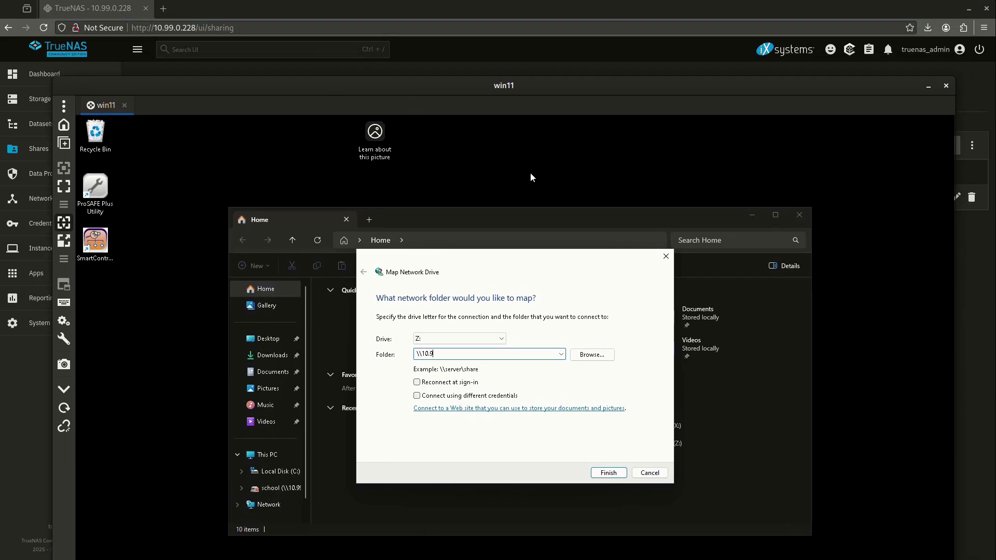
pyautogui.write('10.99.0.228')
pyautogui.moveTo(307, 93); pyautogui.dragTo(319, 231)
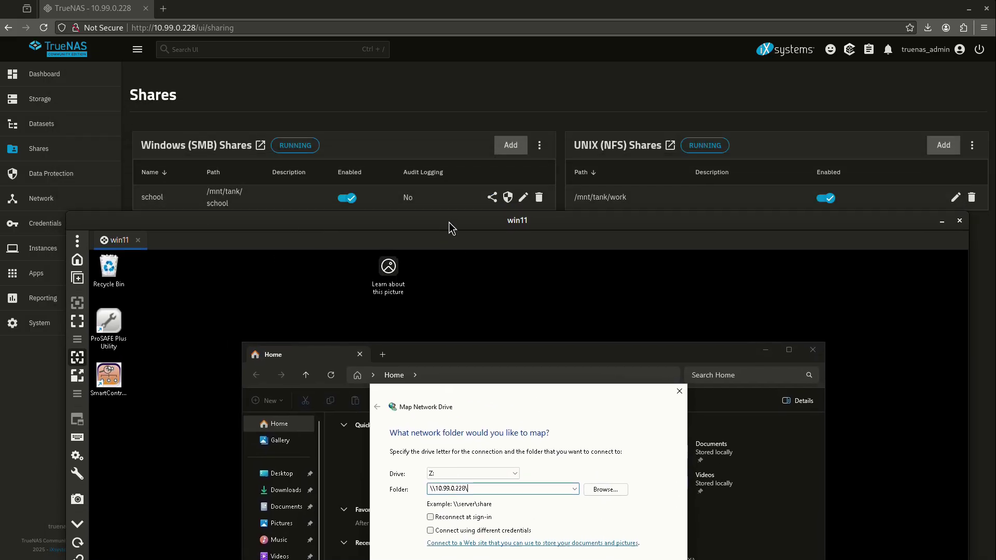
pyautogui.moveTo(447, 226); pyautogui.dragTo(438, 18)
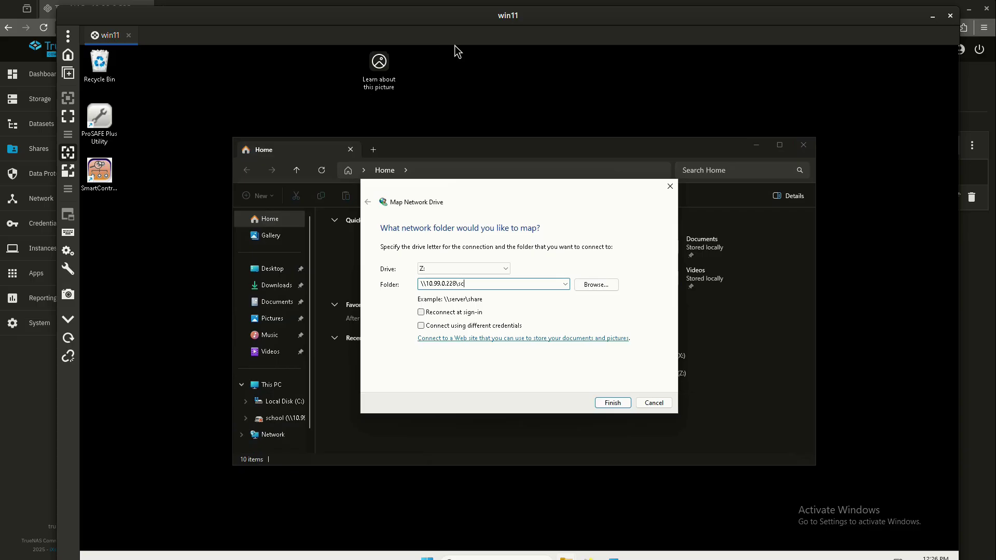
# Step: Map it as Z: using the windows account's credentials instead of the current login
pyautogui.click(421, 326)
pyautogui.click(612, 402)
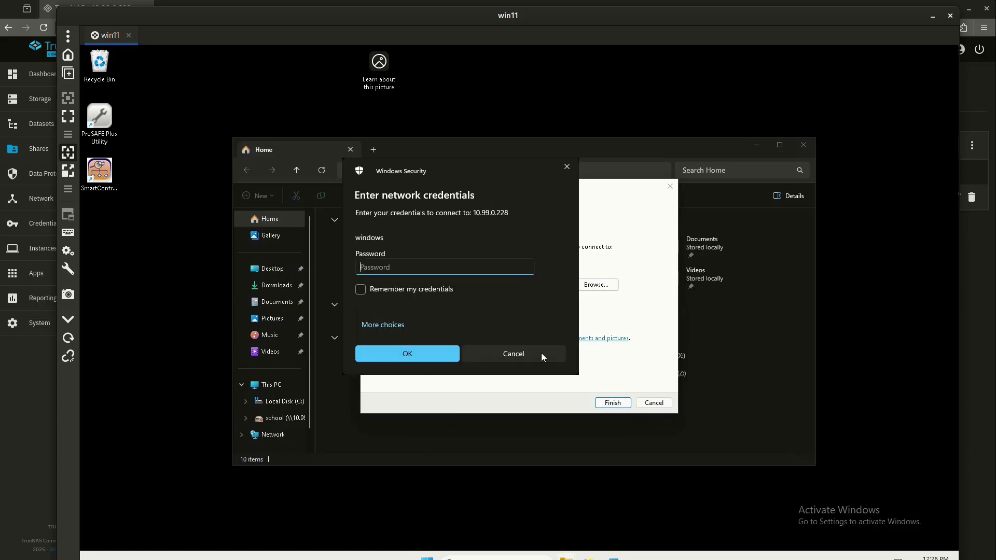
pyautogui.click(400, 325)
pyautogui.click(406, 350)
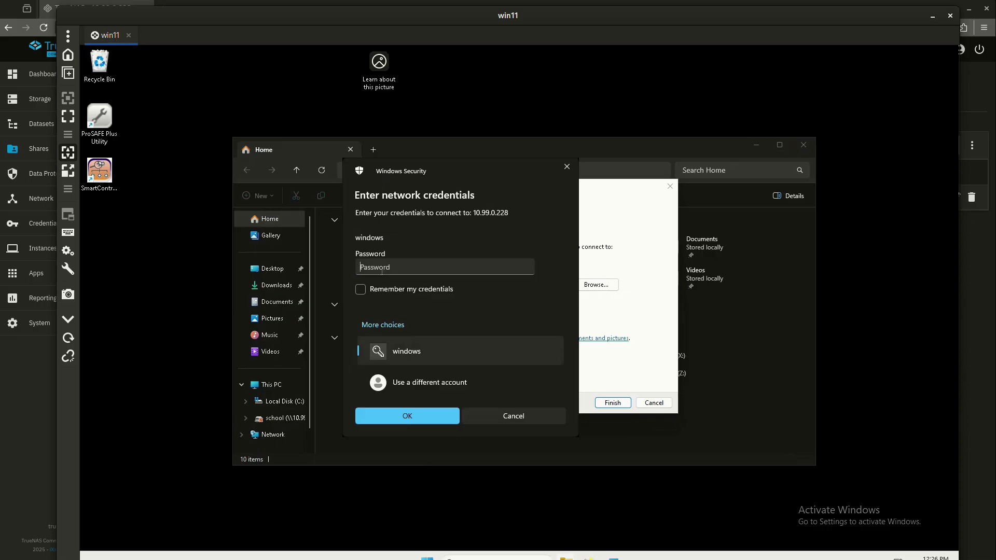
pyautogui.click(364, 267)
pyautogui.write('••••')
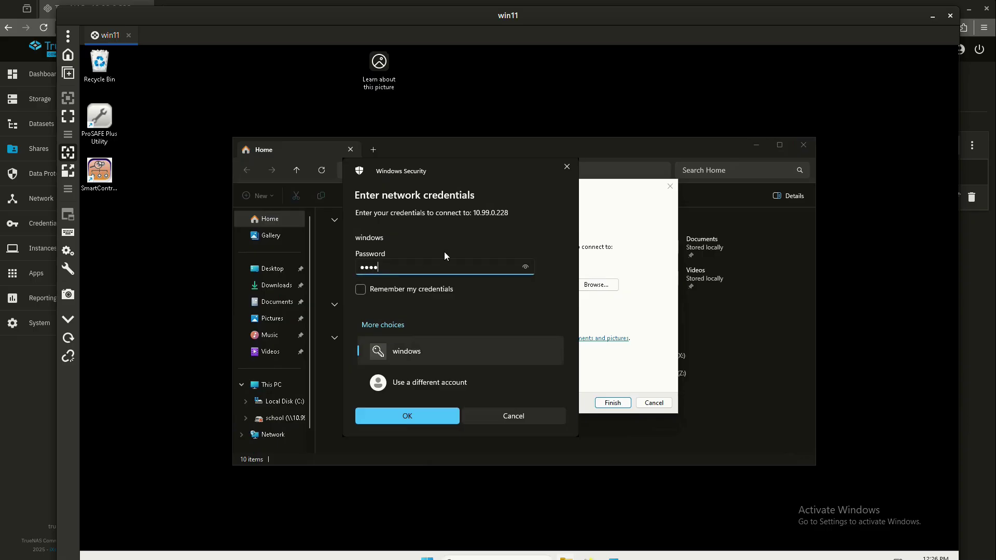
pyautogui.click(421, 415)
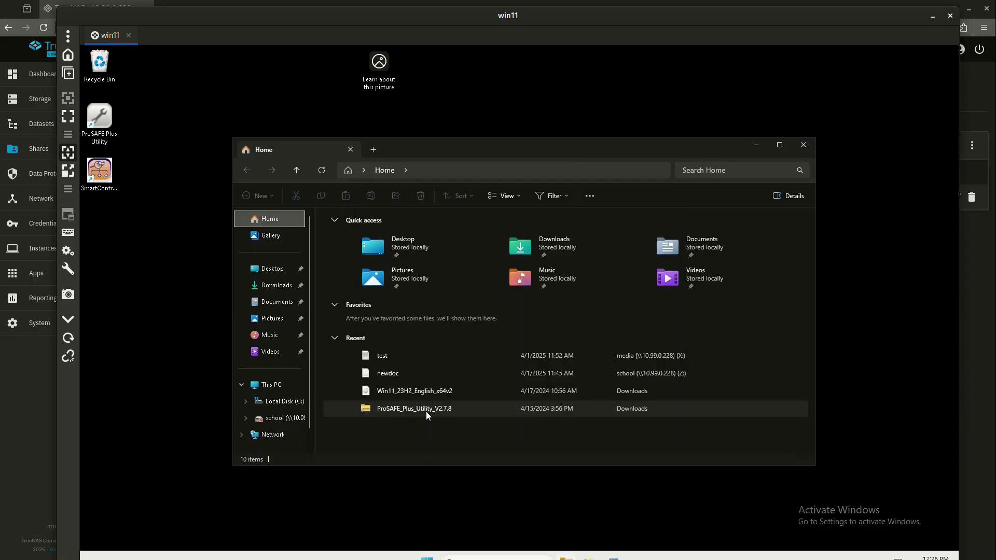
pyautogui.click(290, 418)
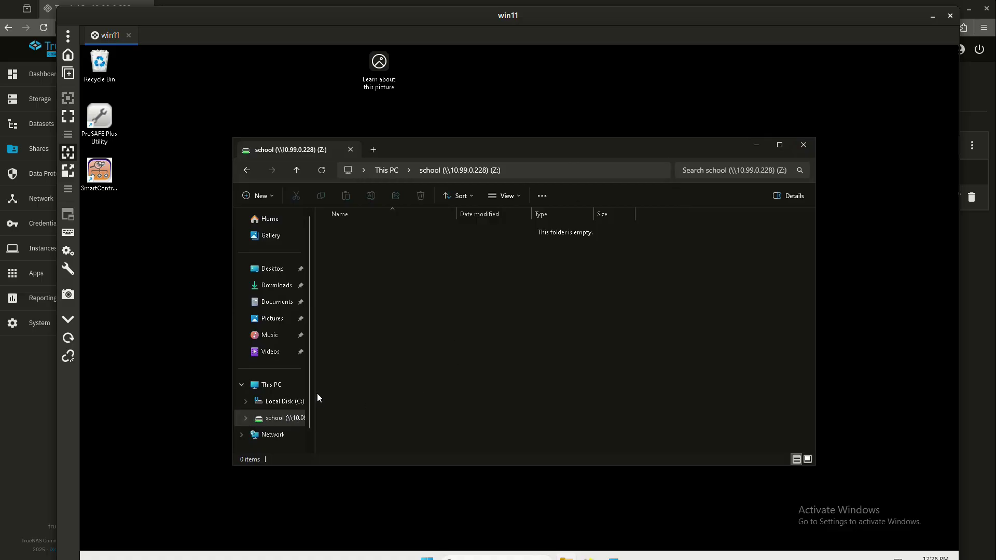
# Step: Create an empty text document named 'test' on the school Z: drive and close it
pyautogui.moveTo(314, 392); pyautogui.dragTo(369, 392)
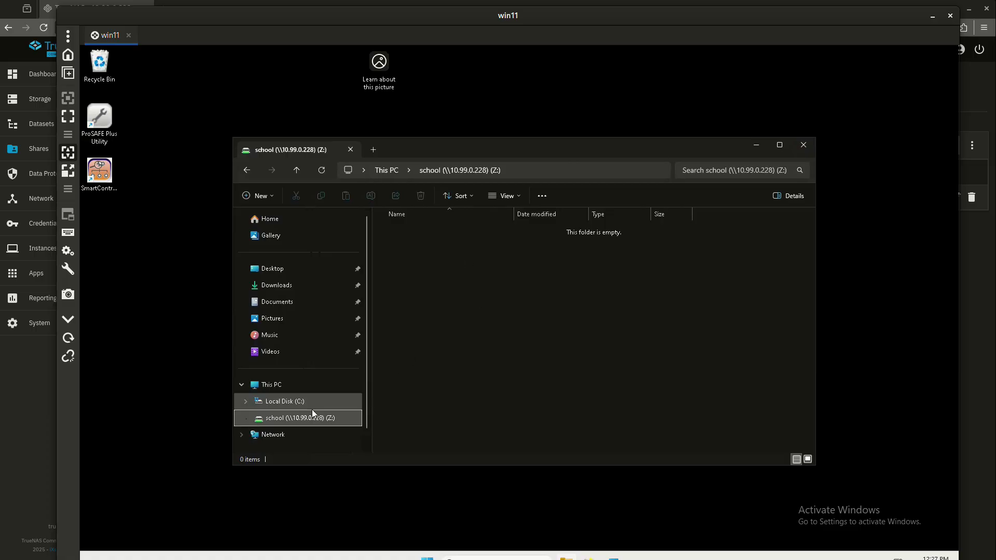
pyautogui.rightClick(478, 276)
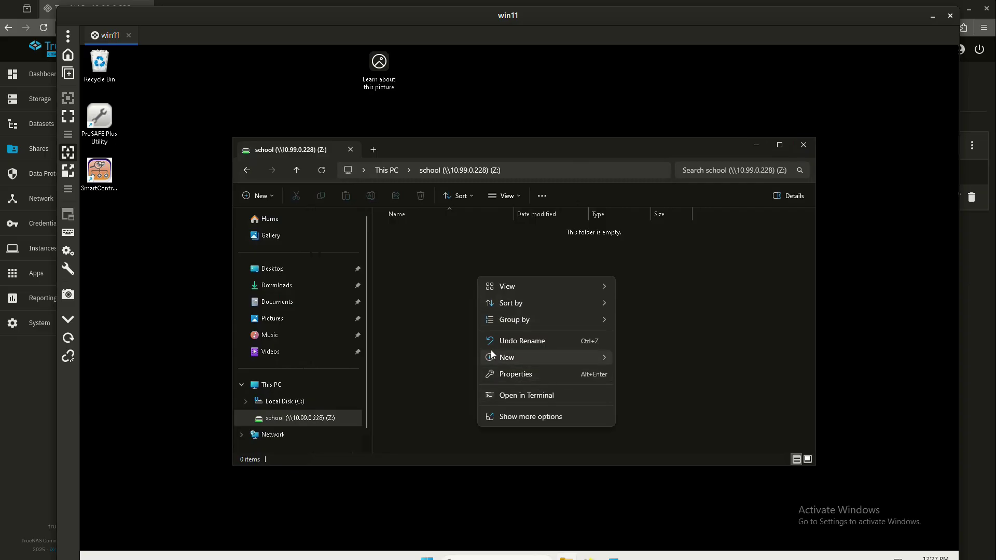
pyautogui.moveTo(498, 356)
pyautogui.click(715, 405)
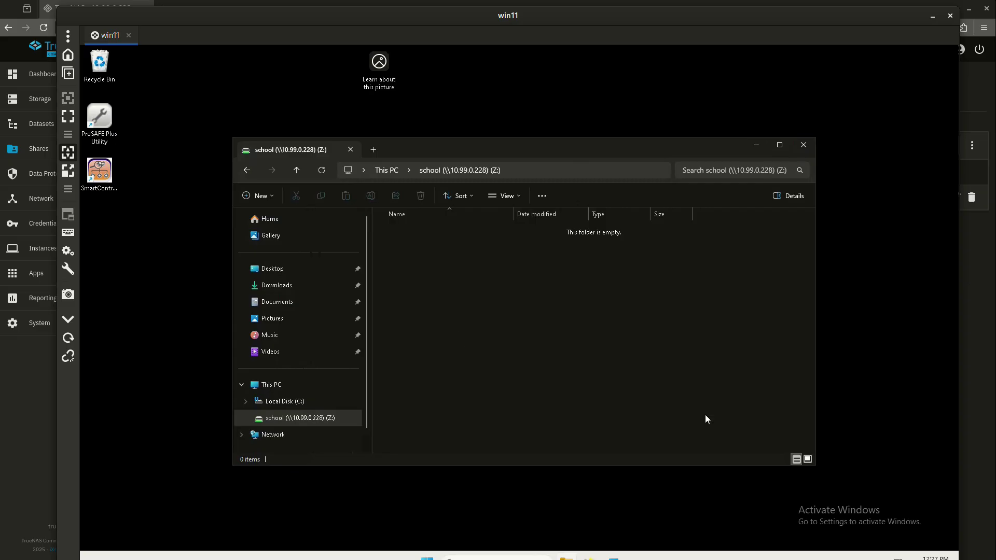
pyautogui.write('test')
pyautogui.press('Return')
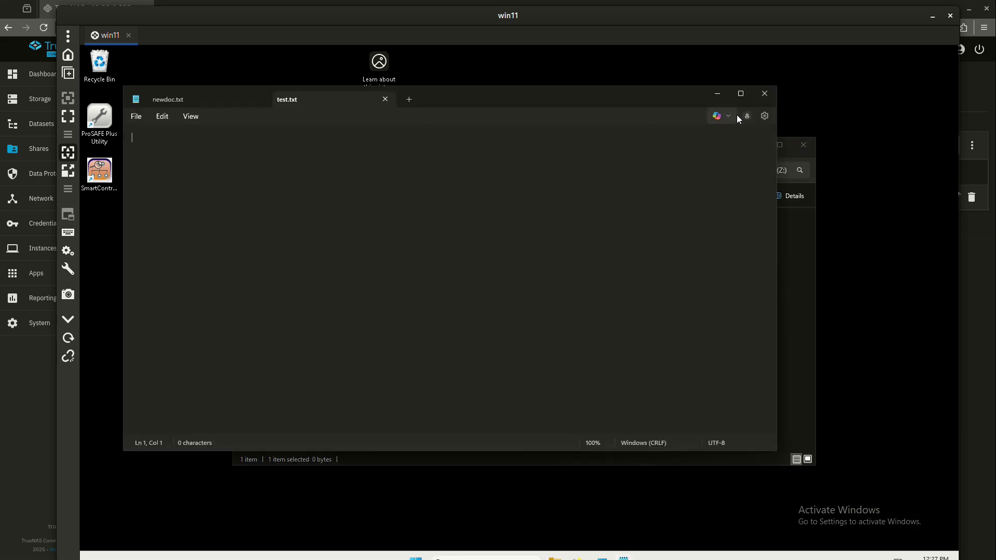
pyautogui.click(763, 94)
pyautogui.click(535, 268)
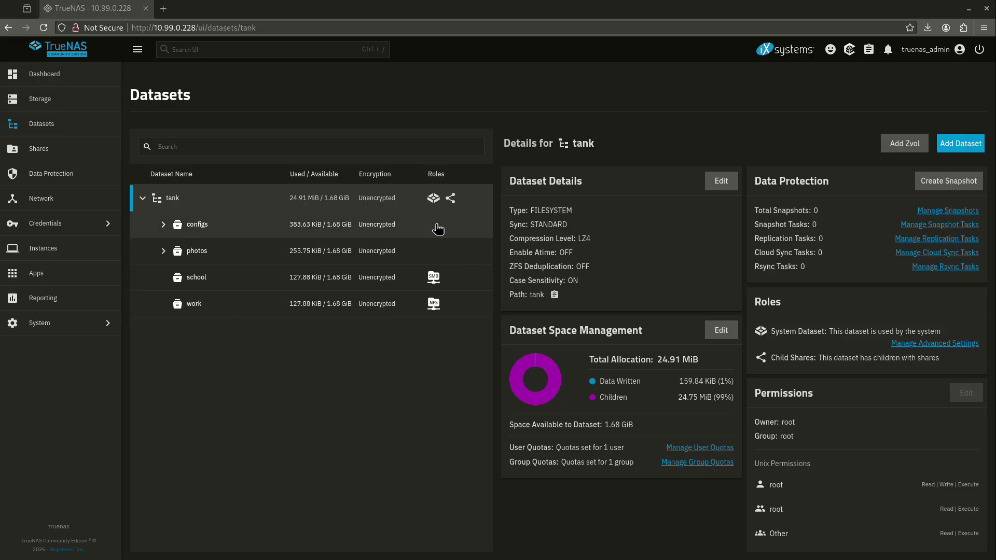
# Step: Add a dataset named 'newdata' under tank and save it
pyautogui.click(960, 143)
pyautogui.click(650, 225)
pyautogui.write('newdata')
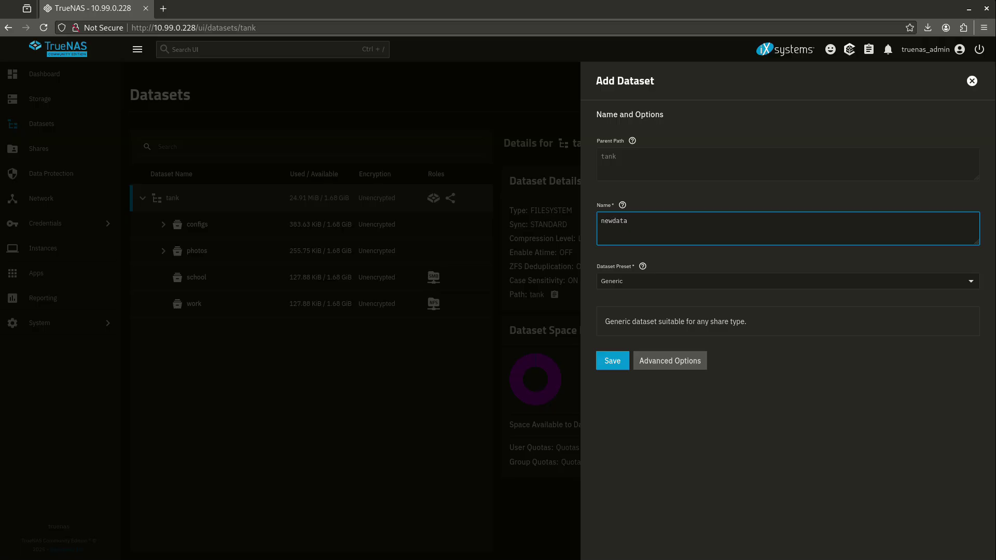
pyautogui.click(625, 360)
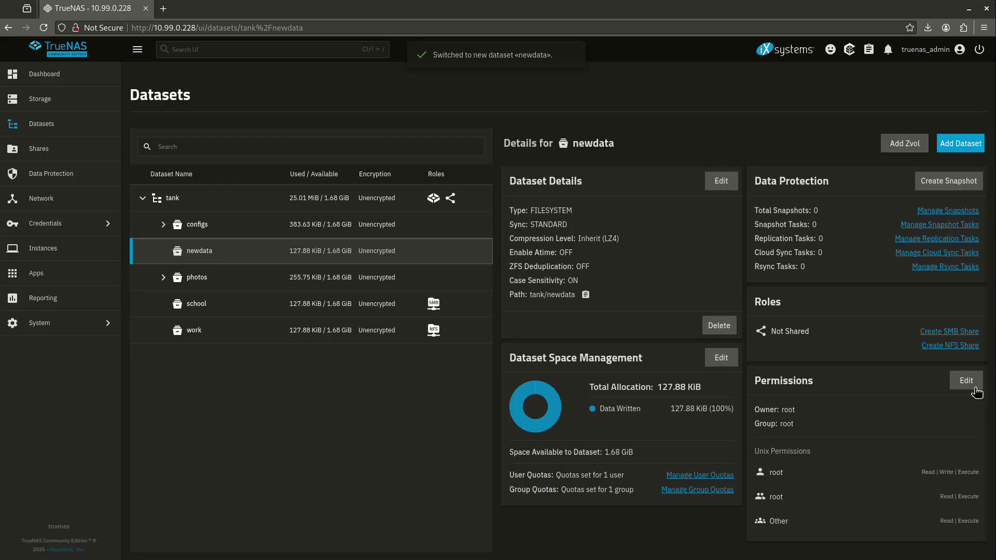
# Step: Create an SMB share for newdata, restart the SMB service, and open ACL configuration
pyautogui.click(956, 332)
pyautogui.click(777, 380)
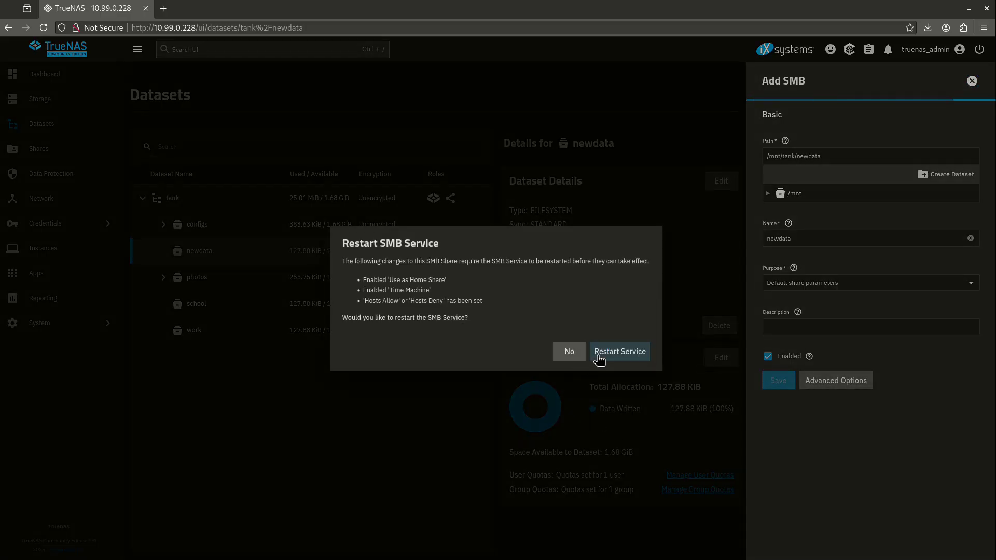
pyautogui.click(607, 355)
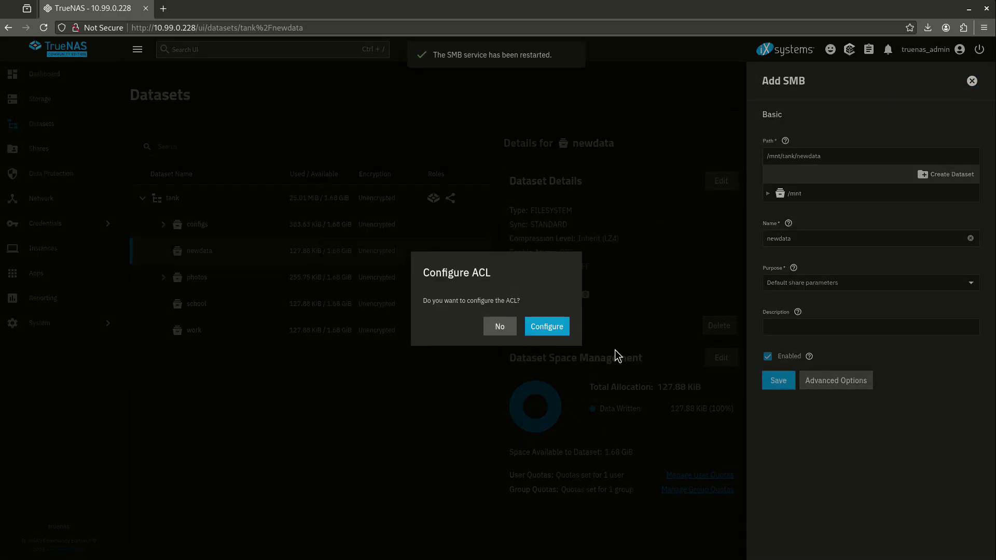
pyautogui.click(546, 327)
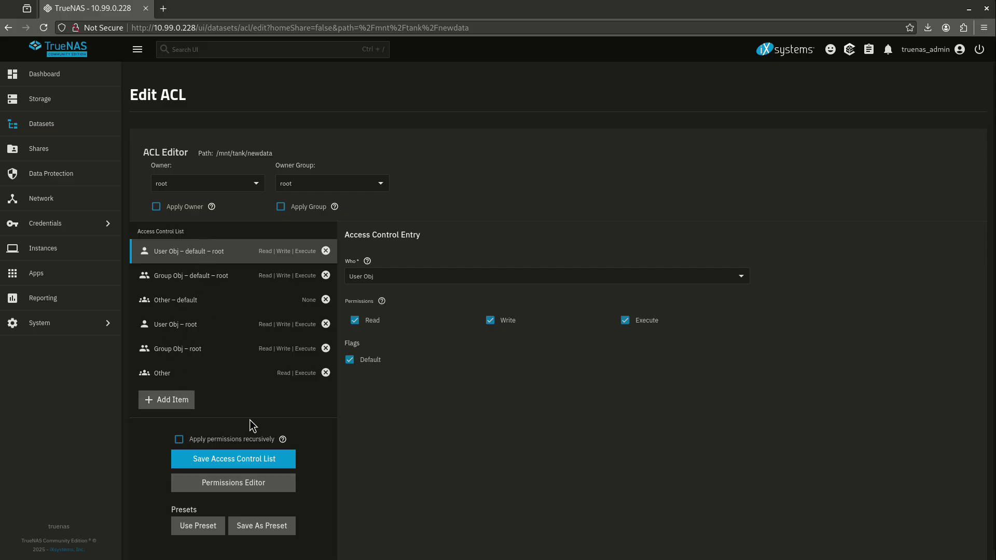
# Step: Save the default access control list for newdata
pyautogui.click(249, 465)
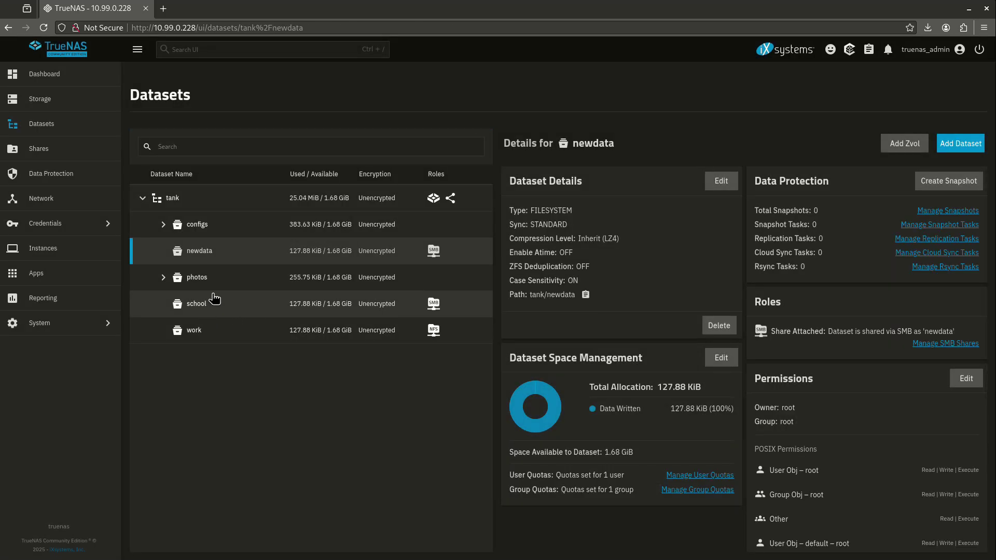
pyautogui.click(199, 251)
pyautogui.scroll(-3, 889, 413)
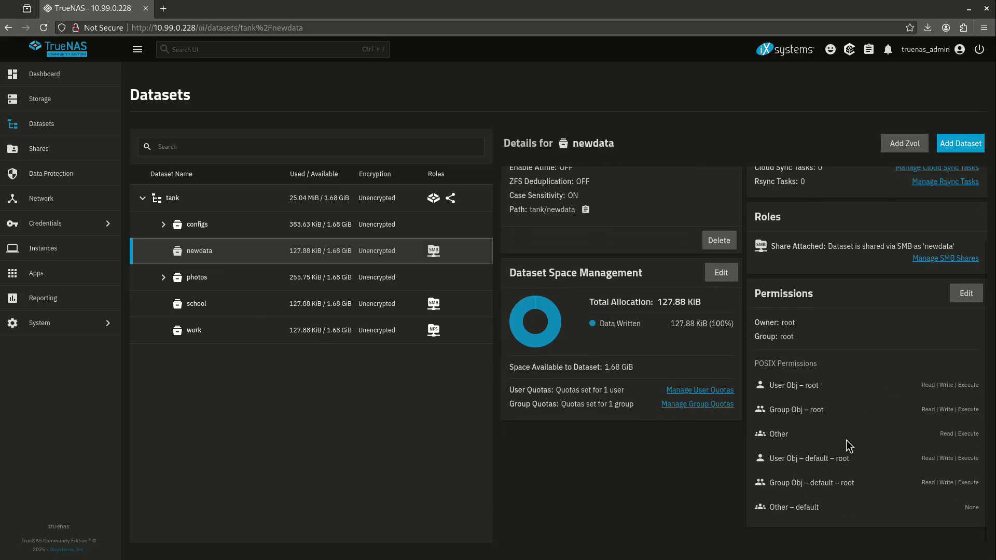
# Step: Add an ACL entry granting user windows Read, Write and Execute on newdata, and save
pyautogui.click(965, 293)
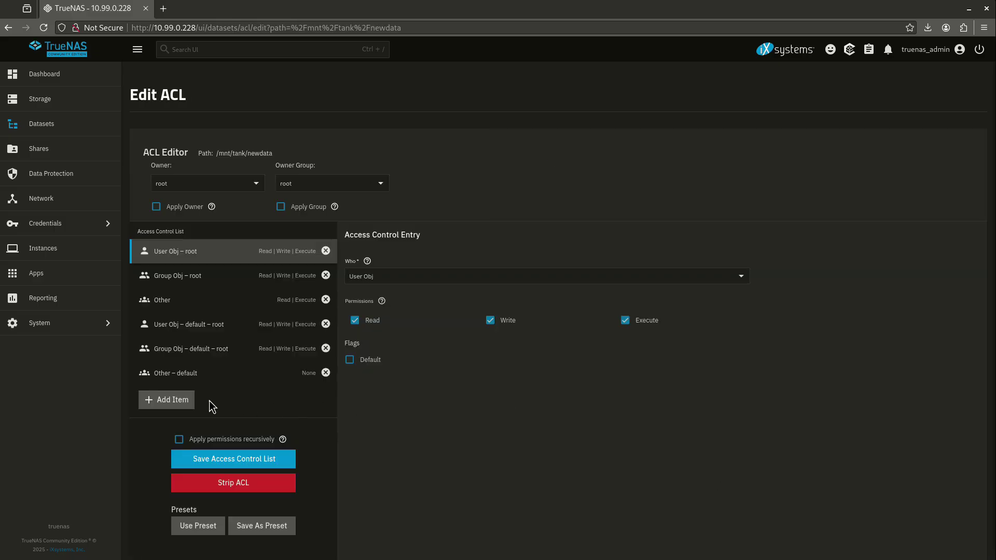
pyautogui.click(178, 402)
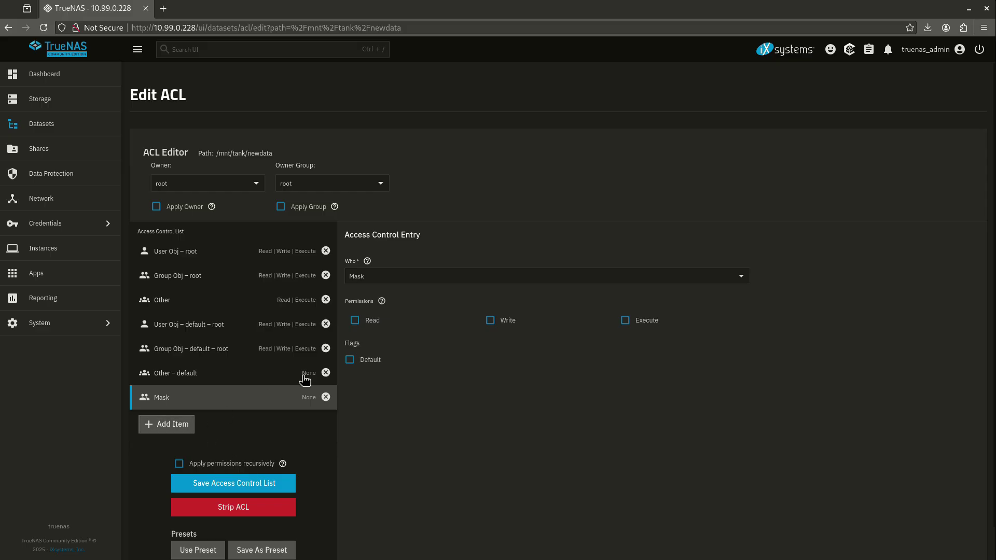
pyautogui.click(183, 425)
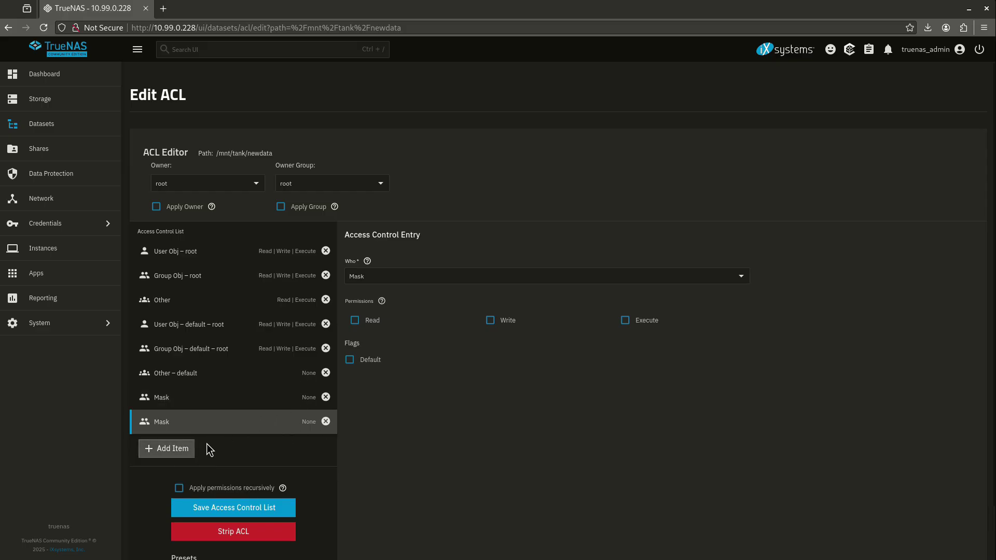
pyautogui.click(386, 282)
pyautogui.click(388, 299)
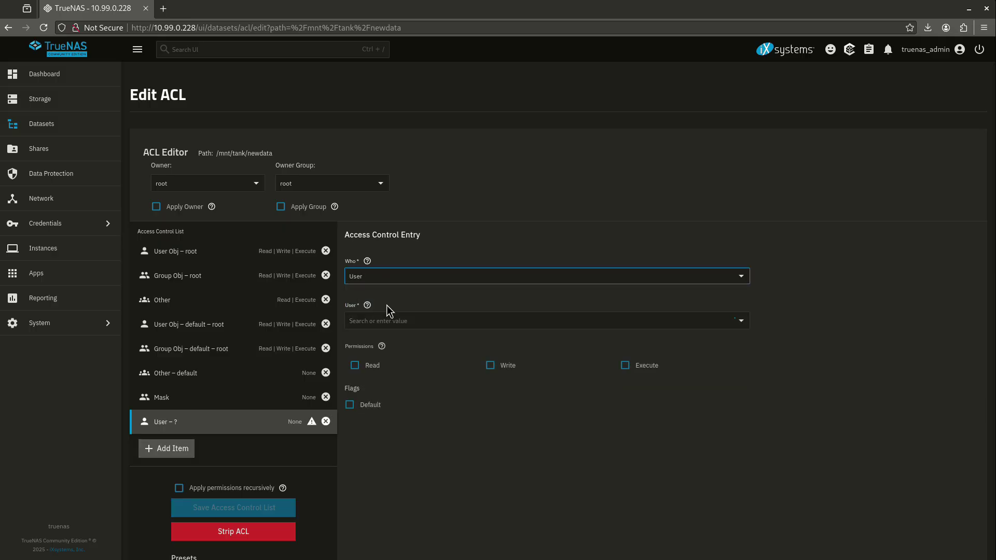
pyautogui.click(385, 320)
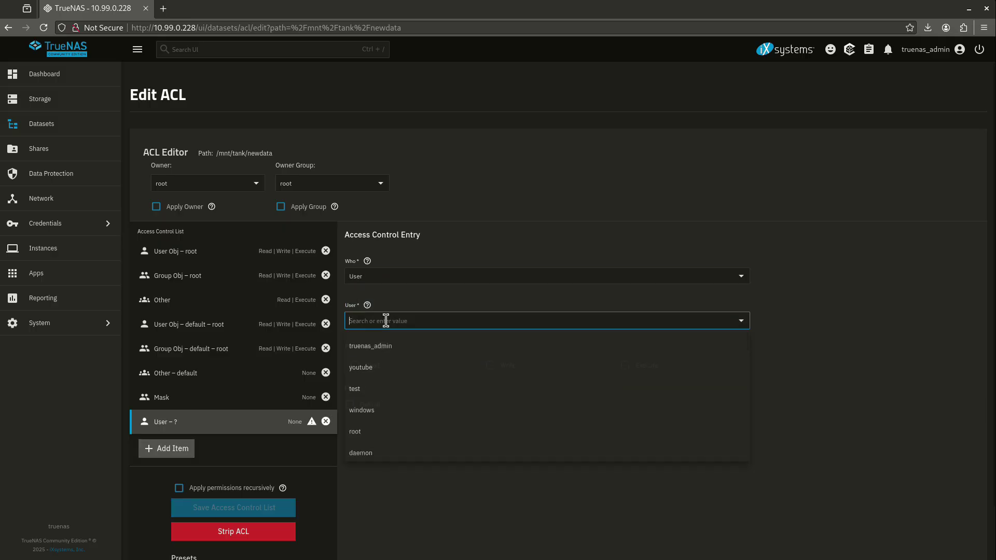
pyautogui.click(384, 415)
pyautogui.click(373, 368)
pyautogui.click(491, 366)
pyautogui.click(625, 366)
pyautogui.click(259, 510)
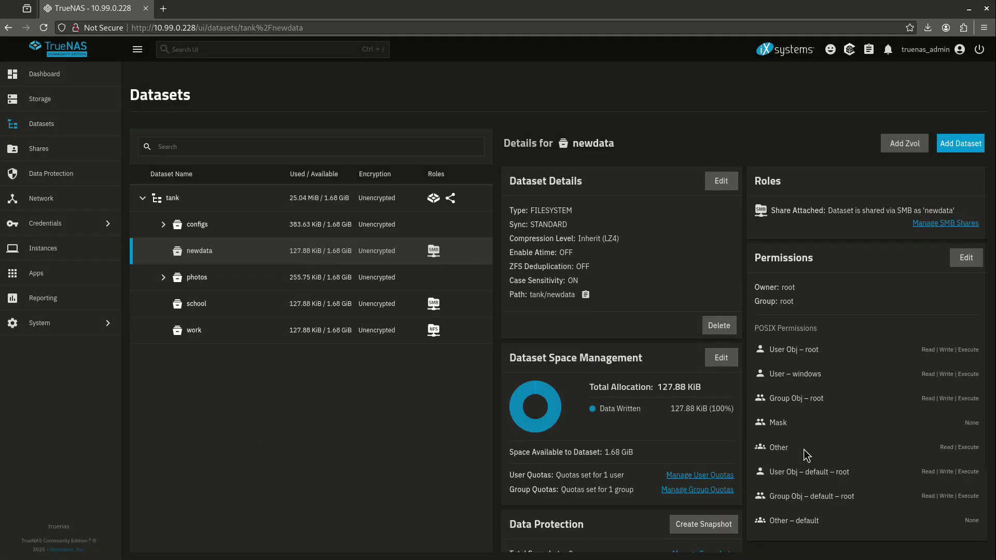
pyautogui.moveTo(766, 375); pyautogui.dragTo(863, 374)
pyautogui.moveTo(977, 376); pyautogui.dragTo(981, 384)
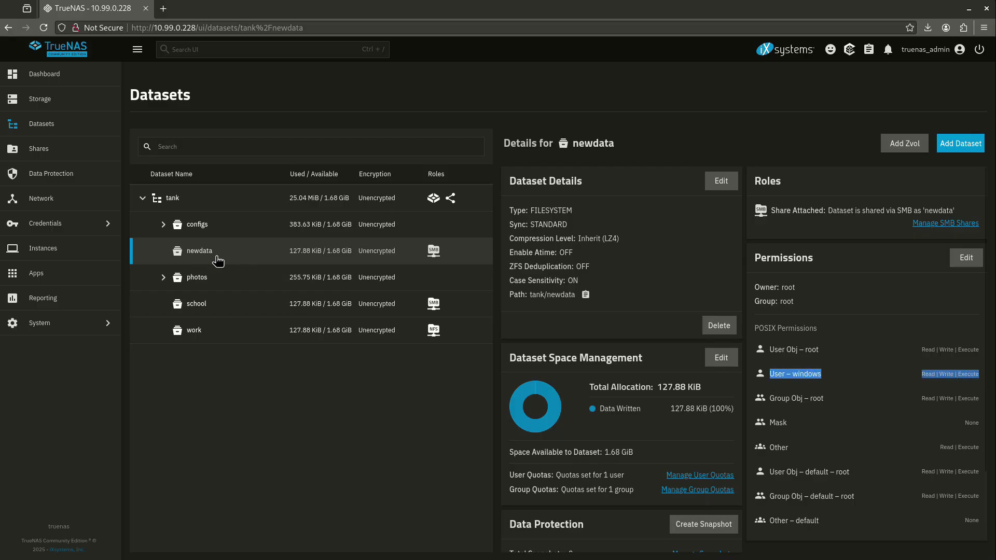
# Step: In Windows, map \\10.99.0.228\newdata as drive Y:, signing in with a different account's password
pyautogui.hotkey('alt', 'Tab')
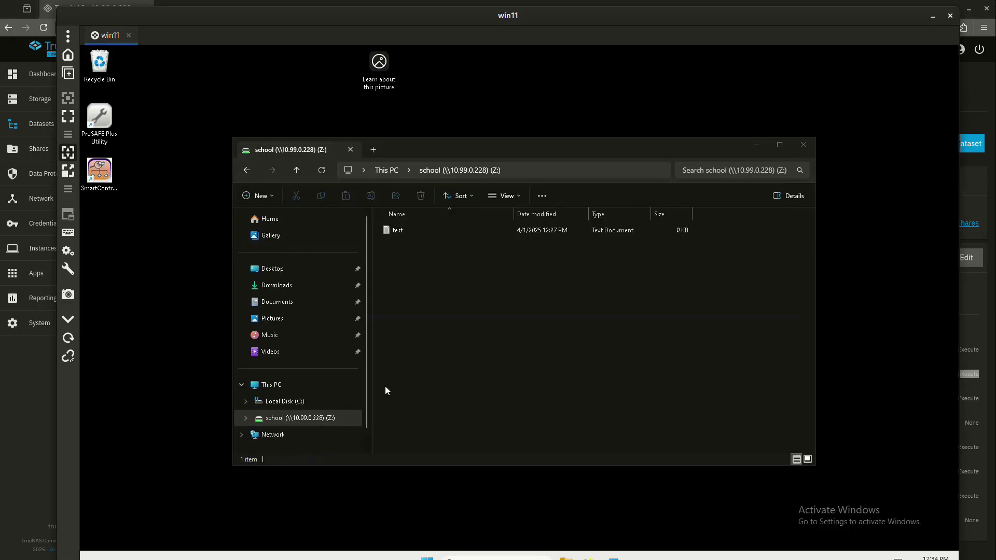
pyautogui.rightClick(282, 436)
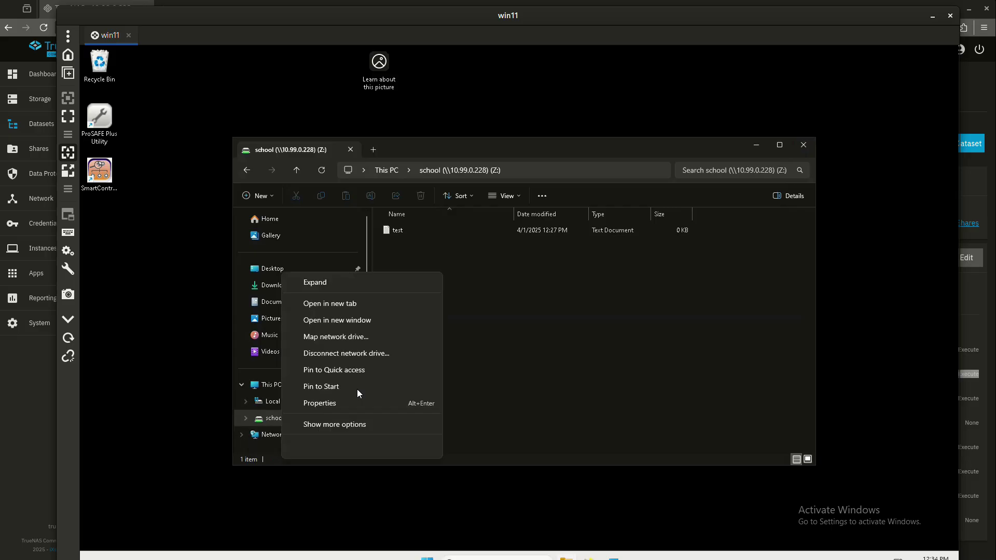
pyautogui.click(368, 338)
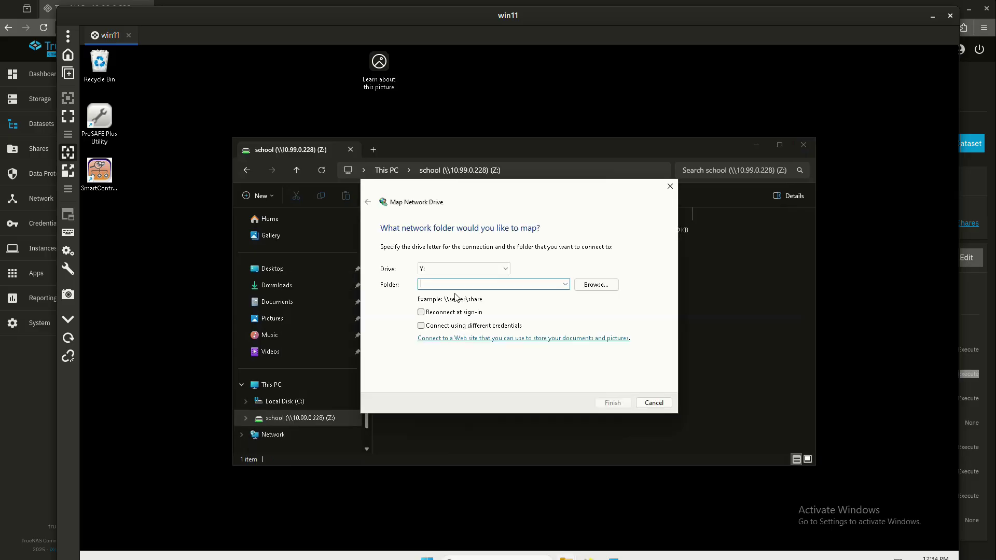
pyautogui.write('\\\\10.99.0.228\\newdata')
pyautogui.click(485, 326)
pyautogui.click(611, 401)
pyautogui.write('•••••')
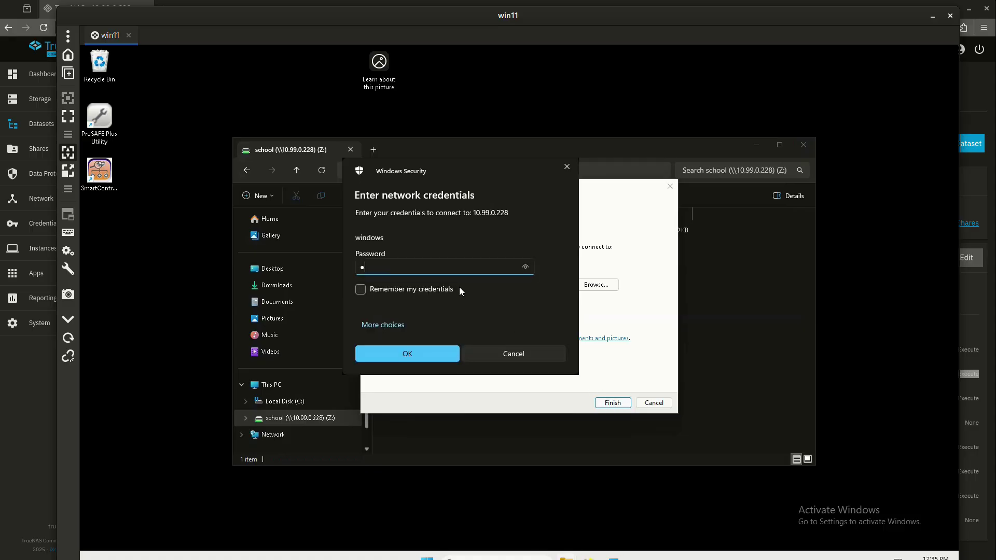
pyautogui.press('Return')
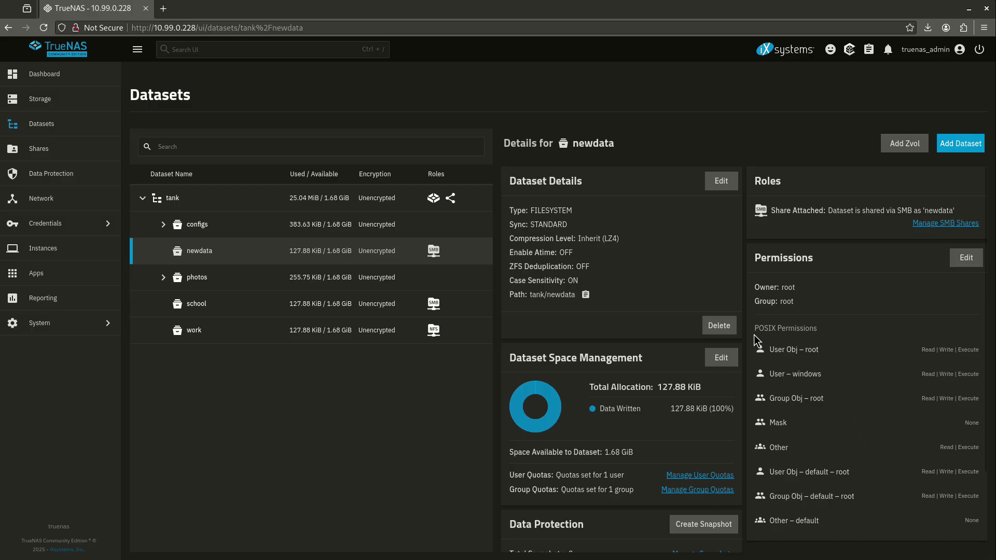
pyautogui.click(954, 261)
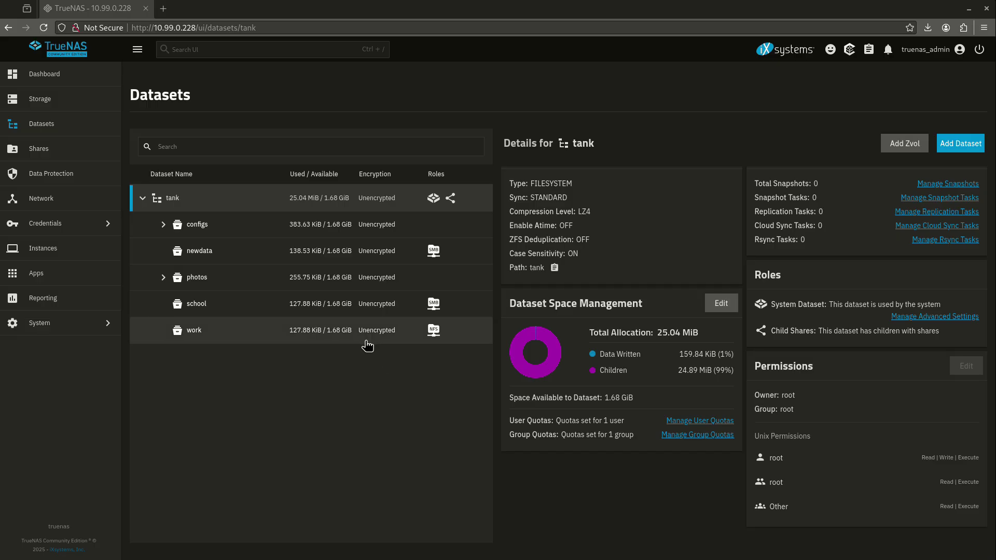
# Step: Add dataset 'media' under tank with the Apps preset, then save SMB share 'media' at /mnt/tank/media
pyautogui.click(965, 149)
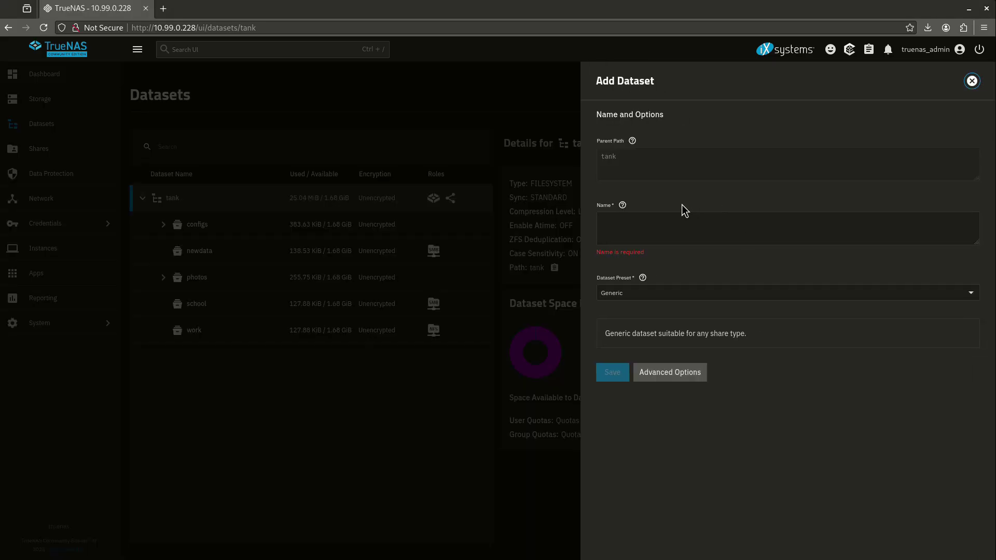
pyautogui.click(676, 227)
pyautogui.write('media')
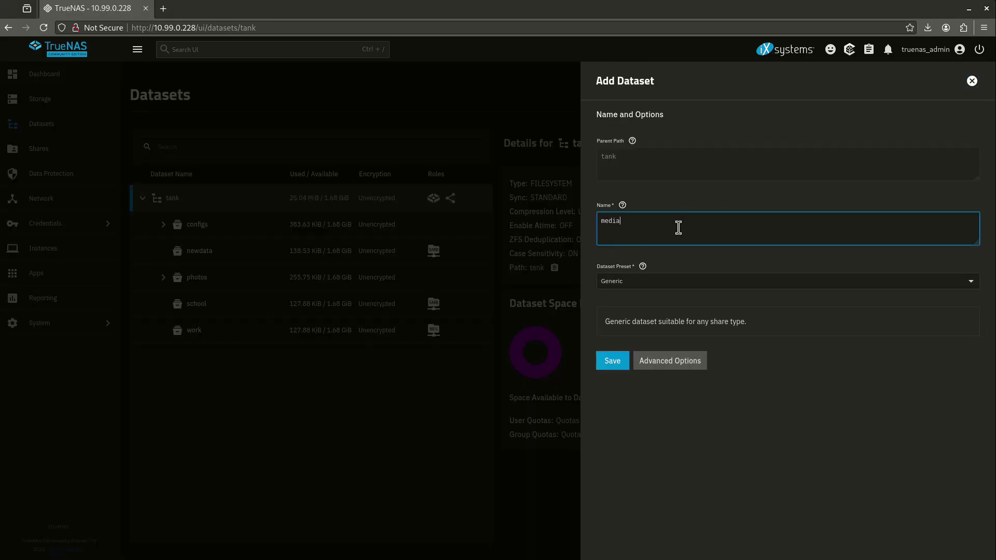
pyautogui.click(637, 288)
pyautogui.click(634, 344)
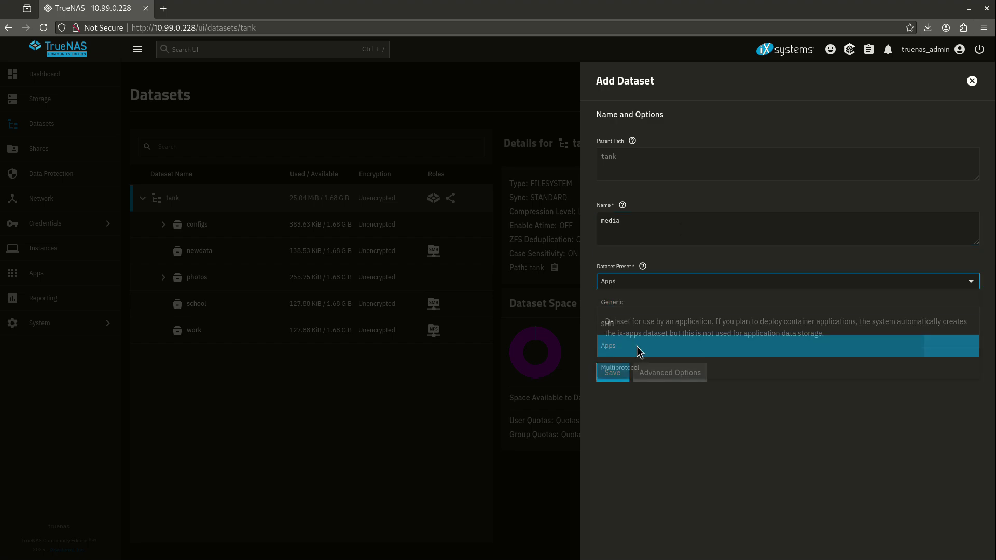
pyautogui.click(609, 374)
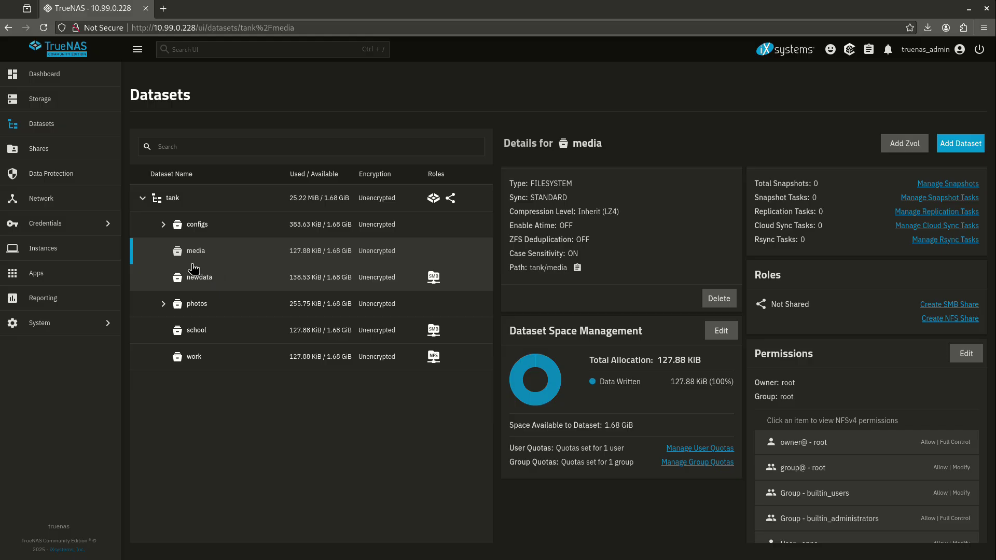
pyautogui.click(935, 305)
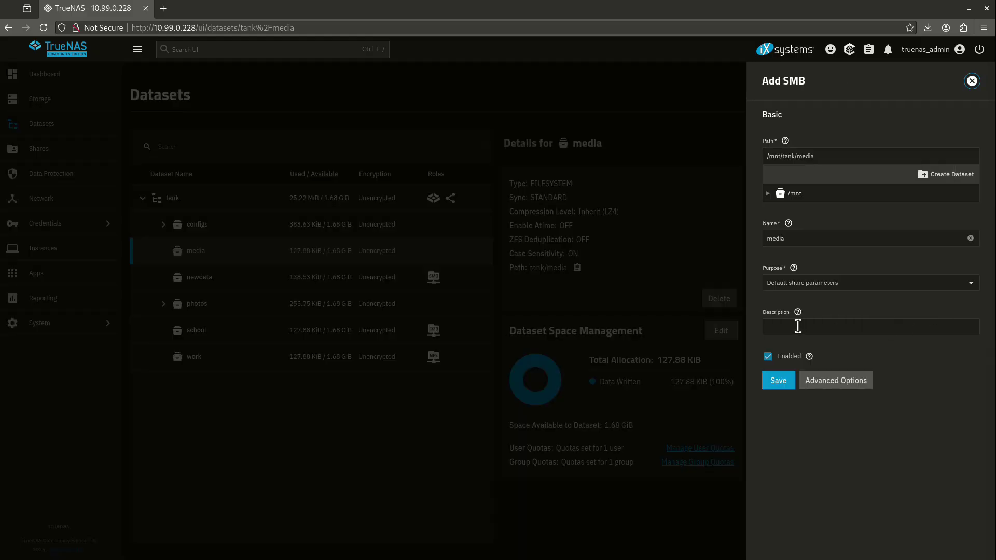
pyautogui.click(779, 382)
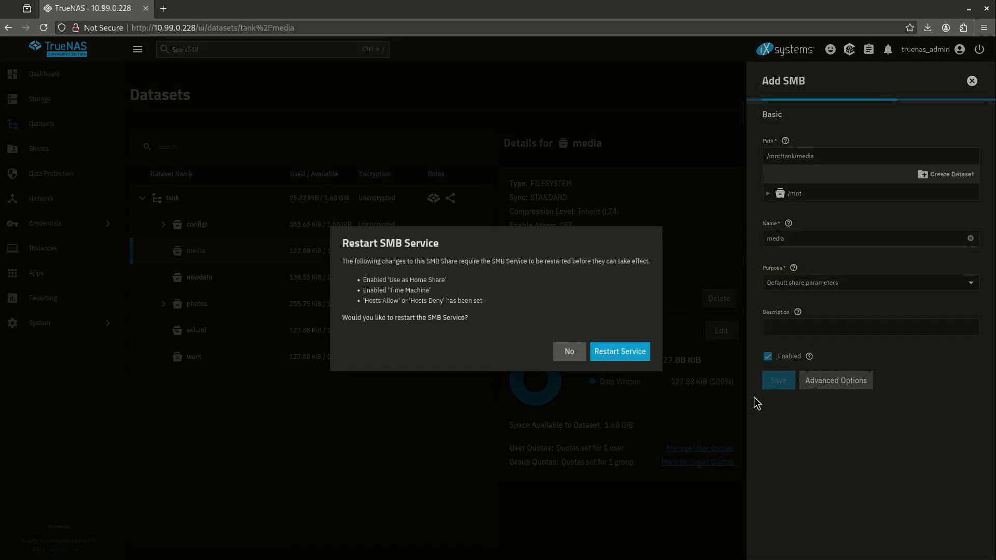
# Step: Confirm Restart Service so SMB reloads with the new media share
pyautogui.click(620, 352)
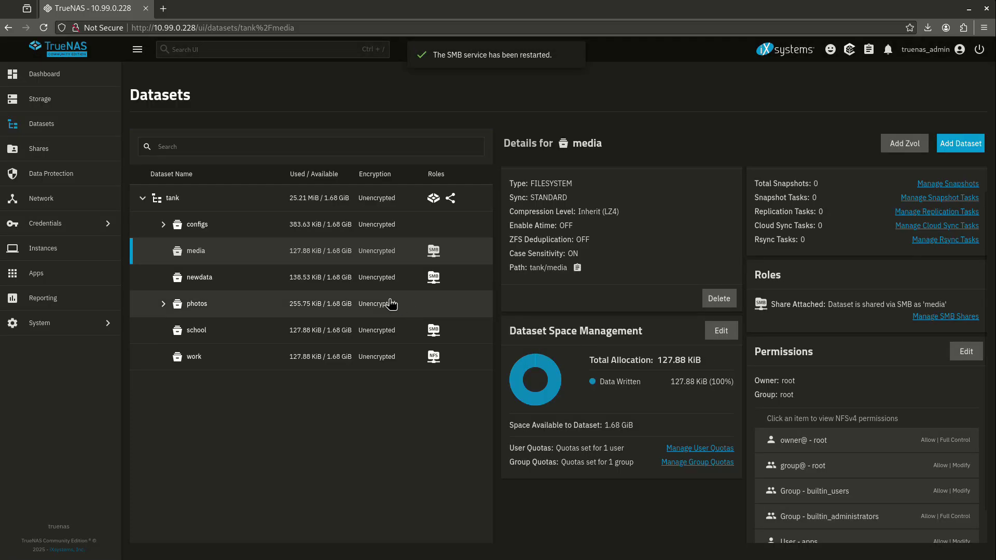
pyautogui.scroll(-1, 767, 371)
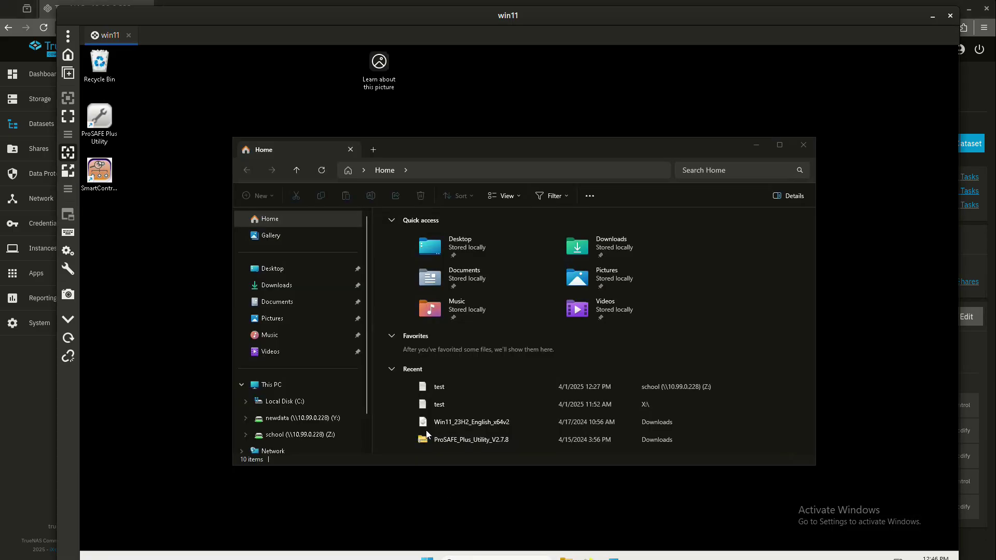
# Step: Map \\10.99.0.228\media as drive X: using different credentials and open the empty share
pyautogui.rightClick(276, 452)
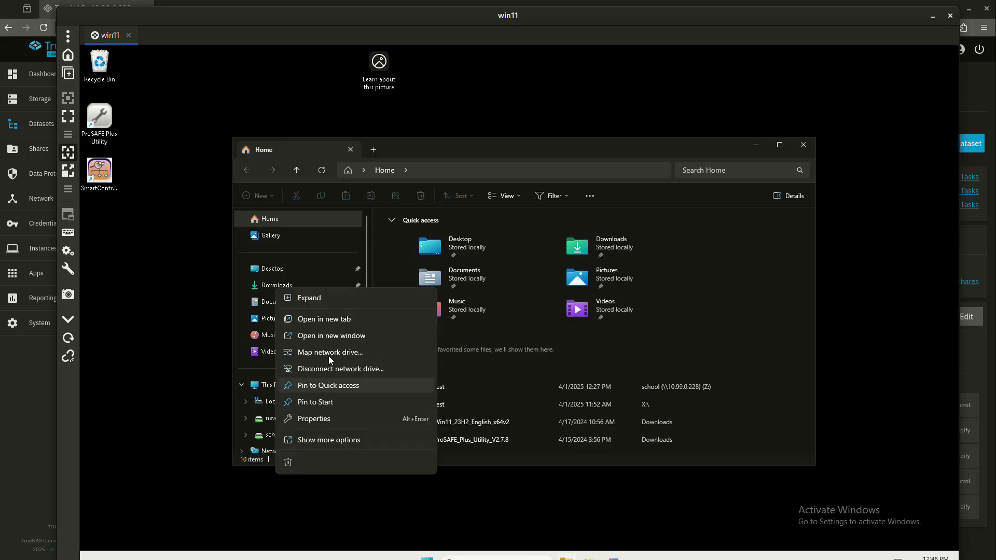
pyautogui.click(344, 354)
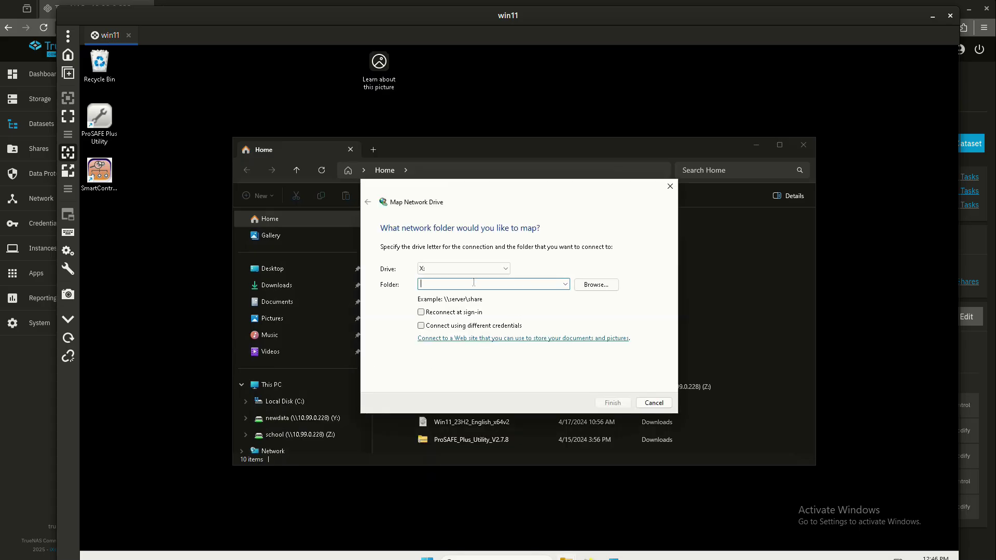
pyautogui.write('\\\\10.99.0.228\\media')
pyautogui.click(490, 327)
pyautogui.click(612, 403)
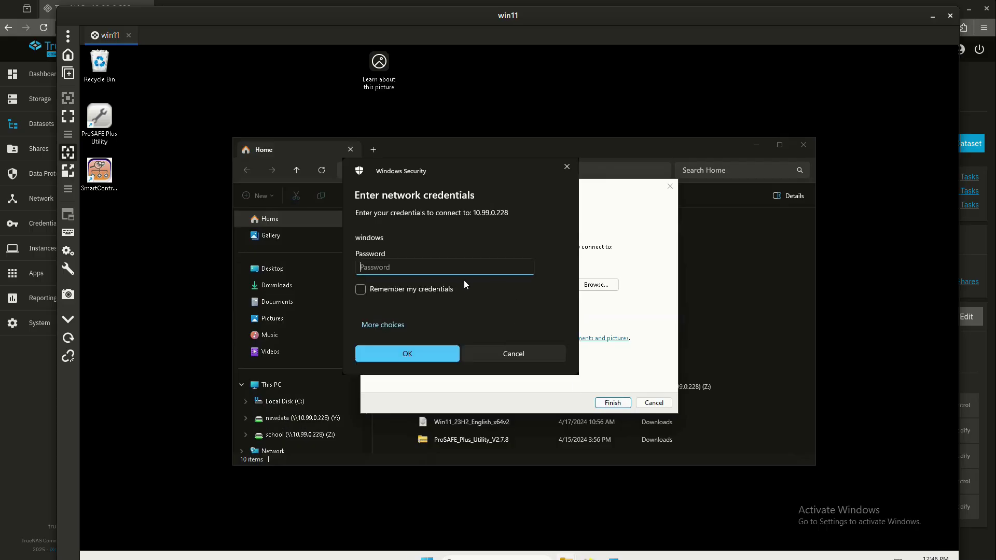
pyautogui.write('*****')
pyautogui.press('Return')
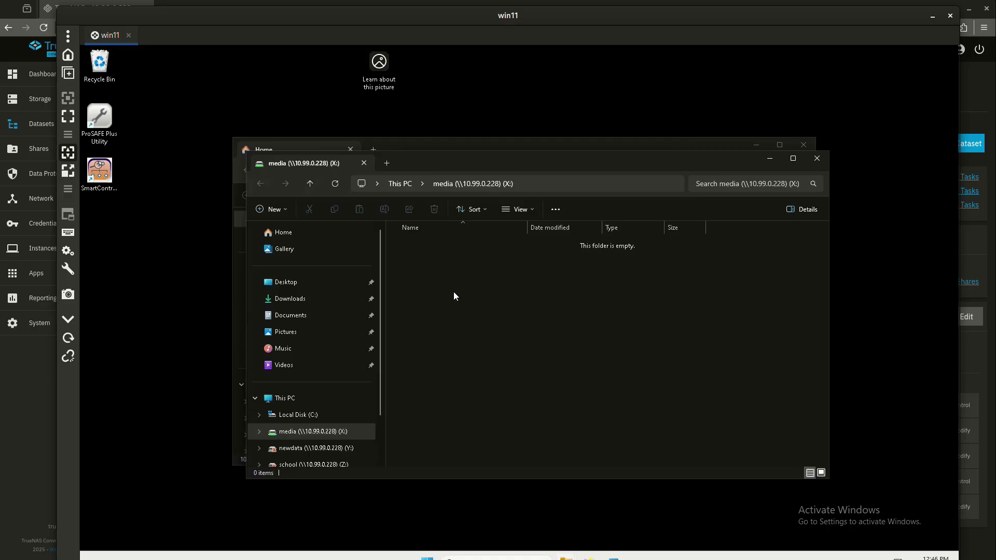
pyautogui.click(39, 368)
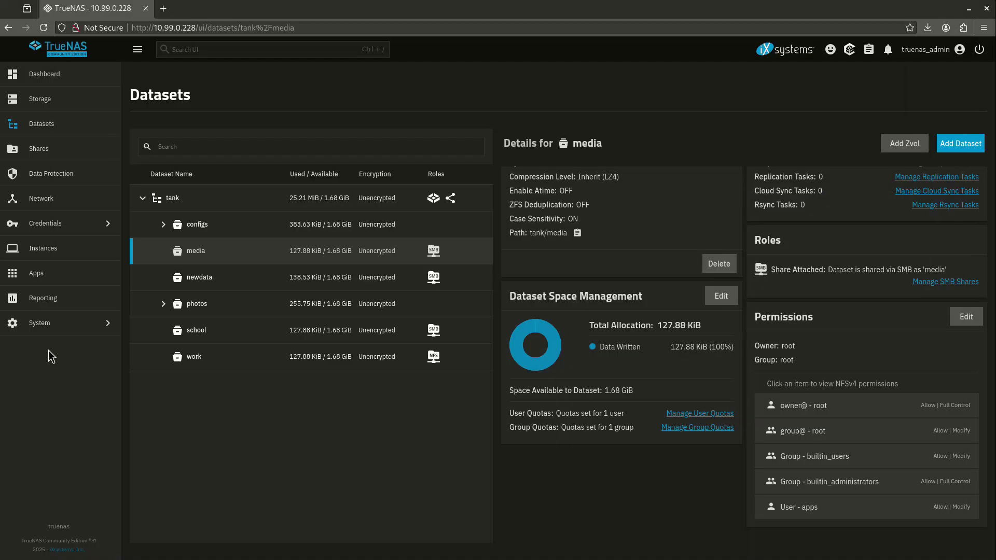
pyautogui.click(78, 223)
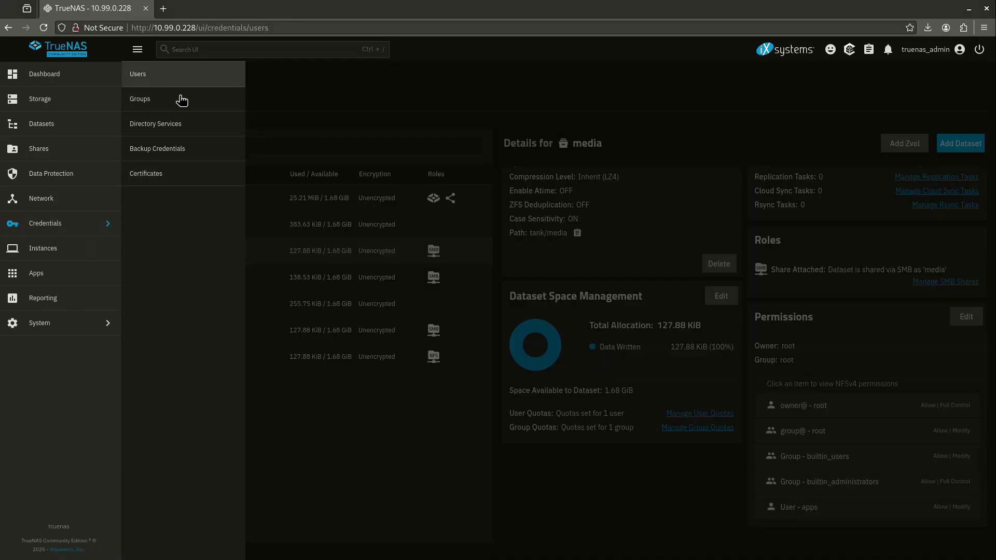
pyautogui.click(171, 83)
pyautogui.click(211, 276)
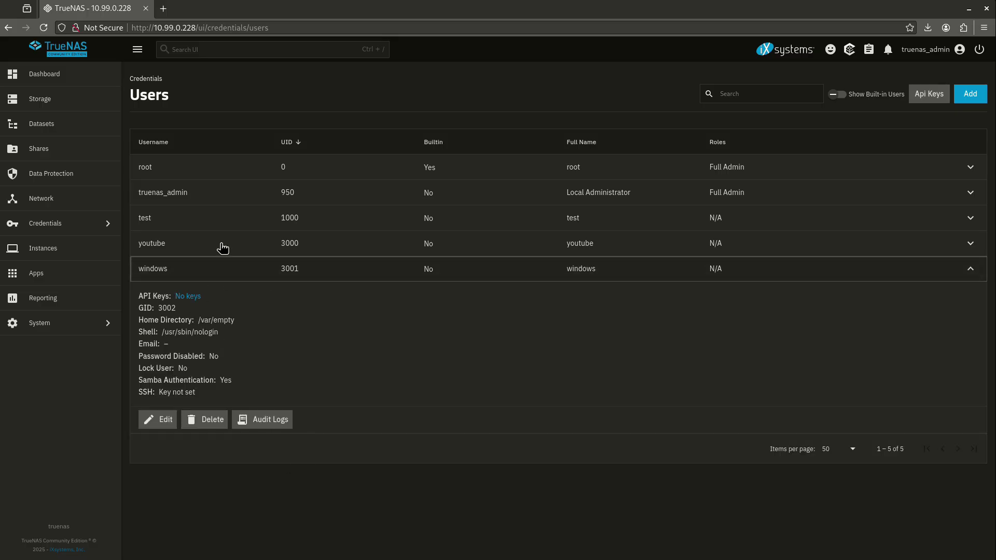
pyautogui.click(158, 419)
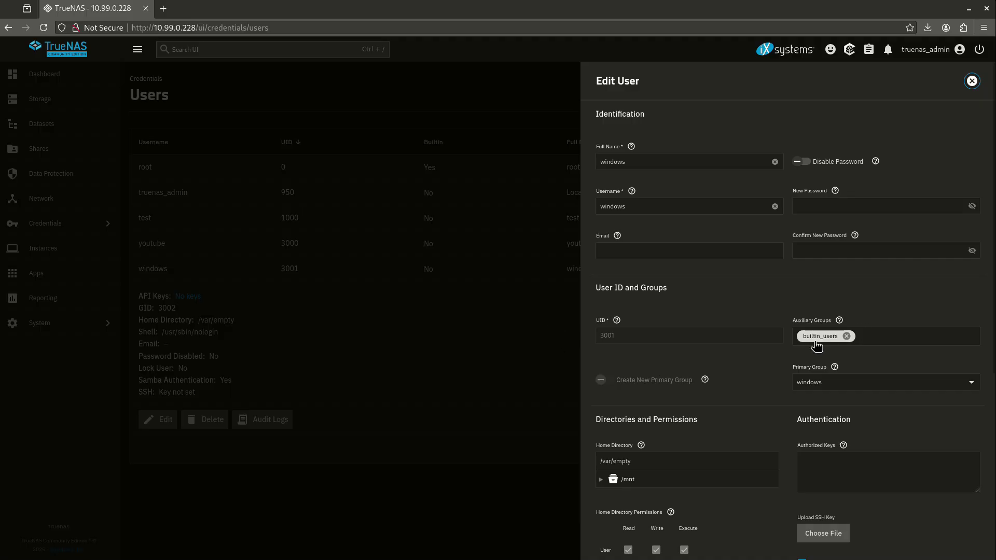
pyautogui.click(407, 401)
pyautogui.click(100, 132)
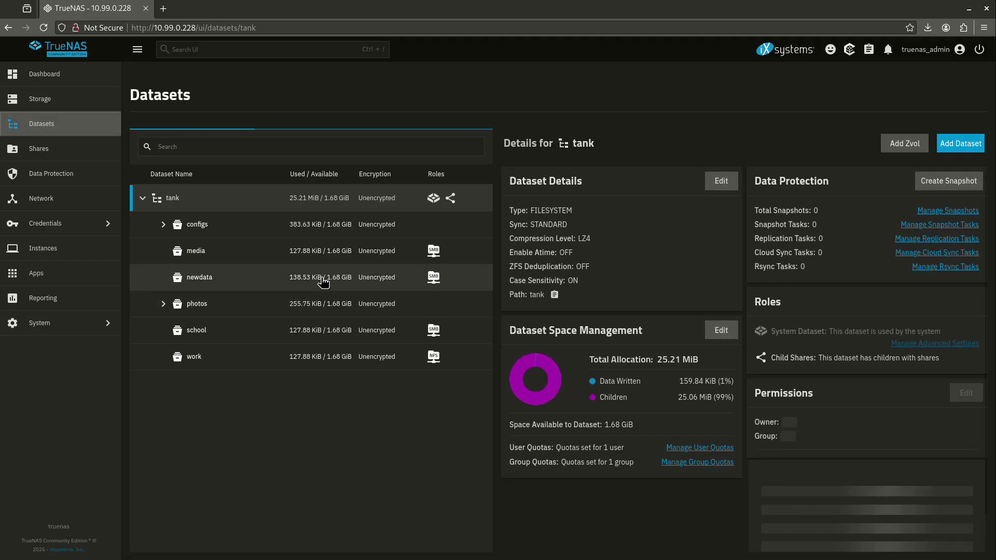
pyautogui.click(216, 257)
pyautogui.scroll(-2, 866, 421)
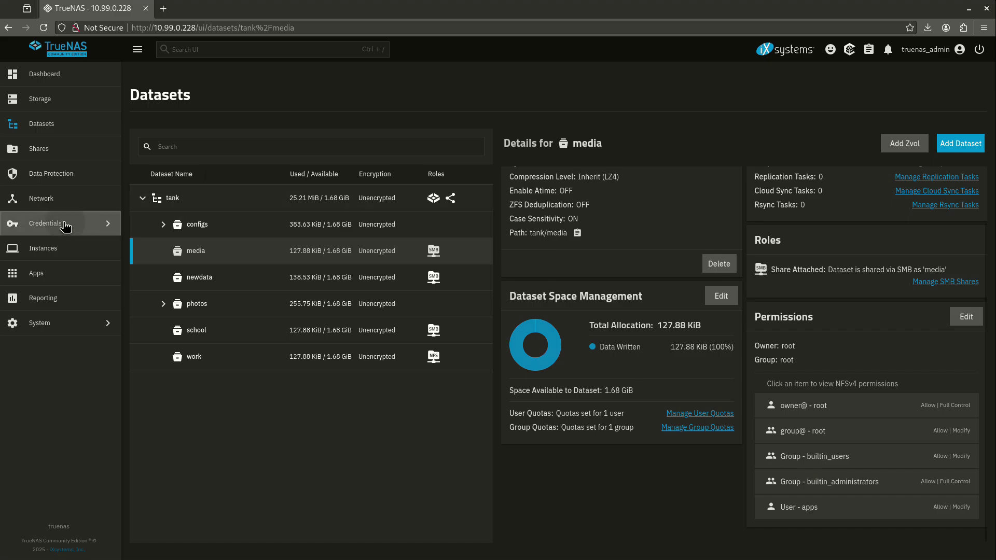
pyautogui.click(99, 224)
pyautogui.click(425, 431)
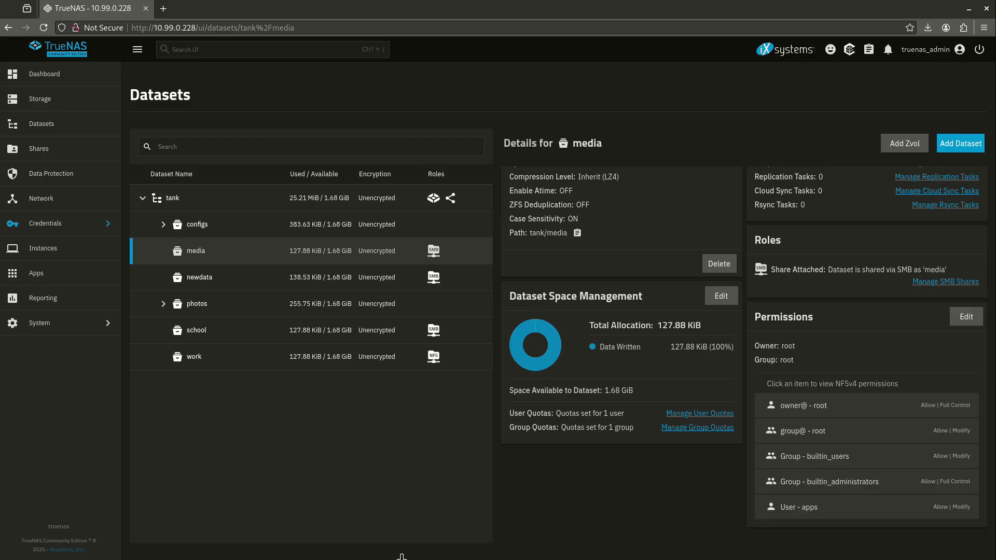
# Step: Create a new text document named 'newdoc' in the media drive X:, then return to TrueNAS
pyautogui.hotkey('alt', 'Tab')
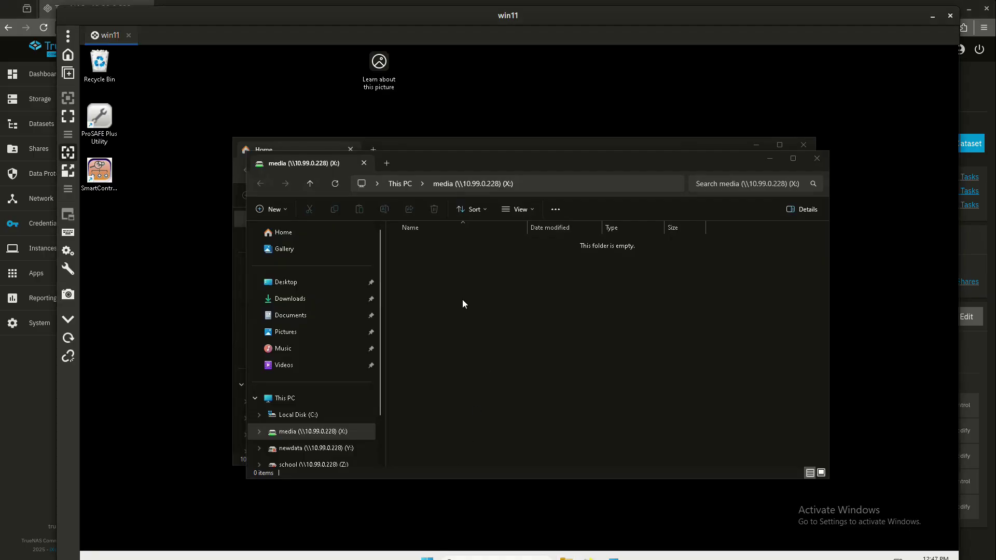
pyautogui.rightClick(461, 301)
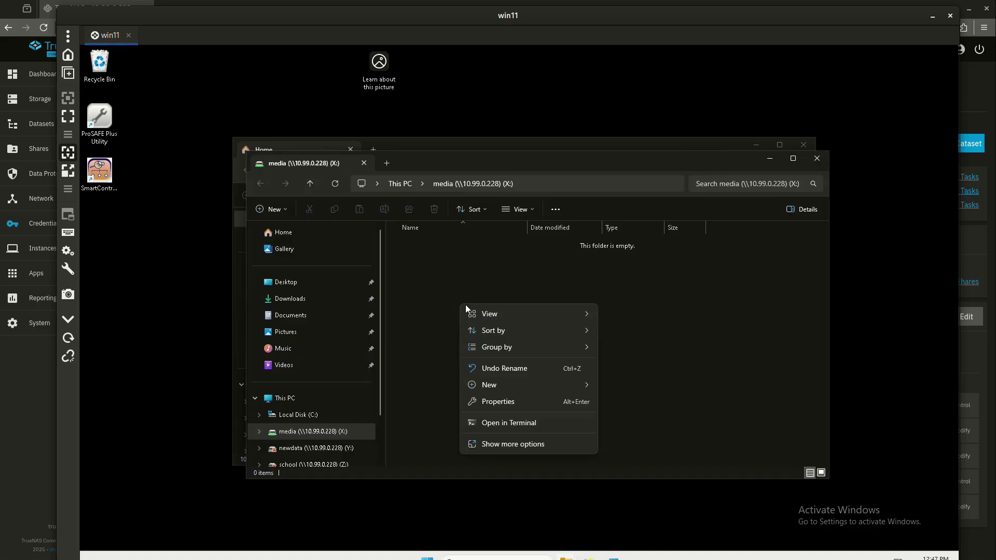
pyautogui.moveTo(510, 388)
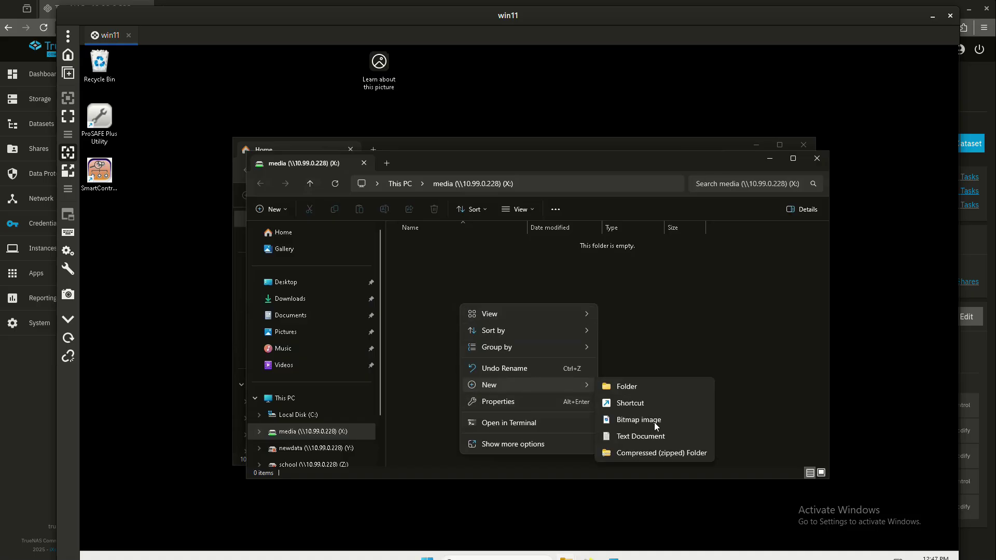
pyautogui.click(642, 435)
pyautogui.write('ne')
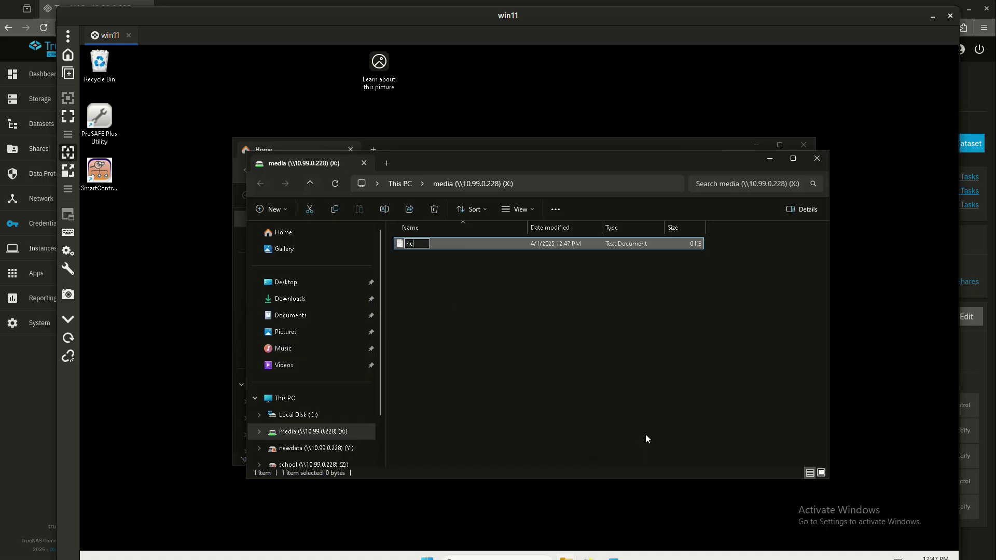
pyautogui.write('wdoc')
pyautogui.press('Return')
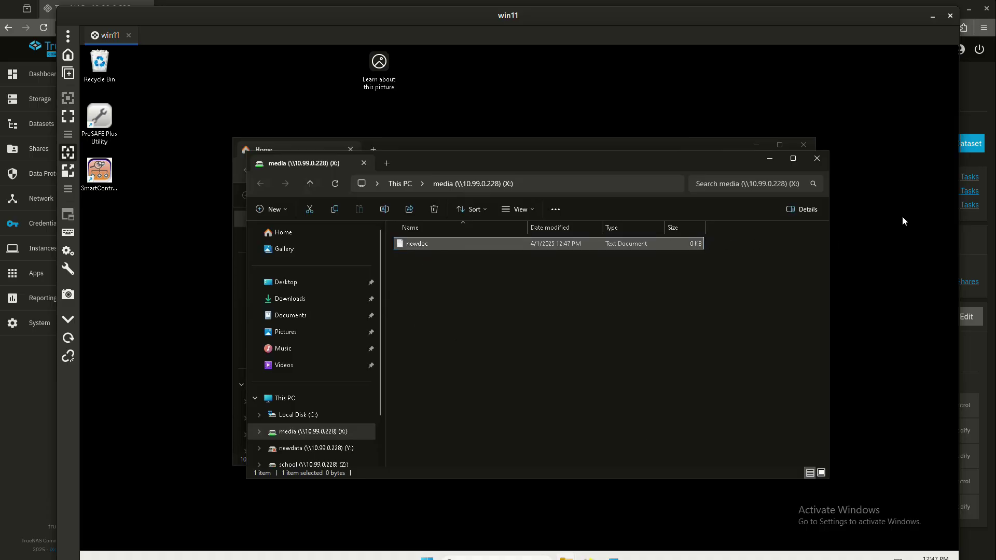
pyautogui.click(990, 110)
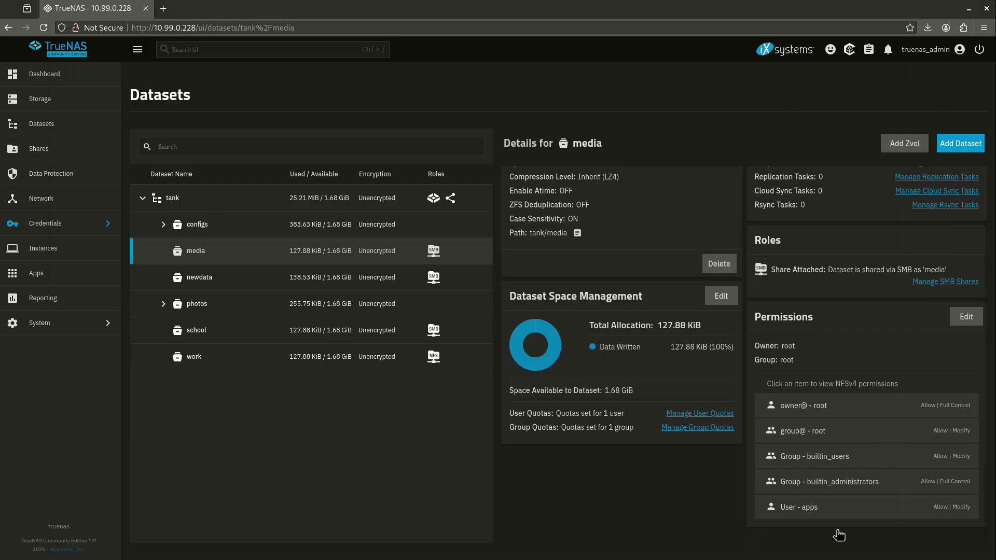
# Step: Open the System Shell, enlarge its font to maximum, and switch to root with sudo su
pyautogui.click(77, 326)
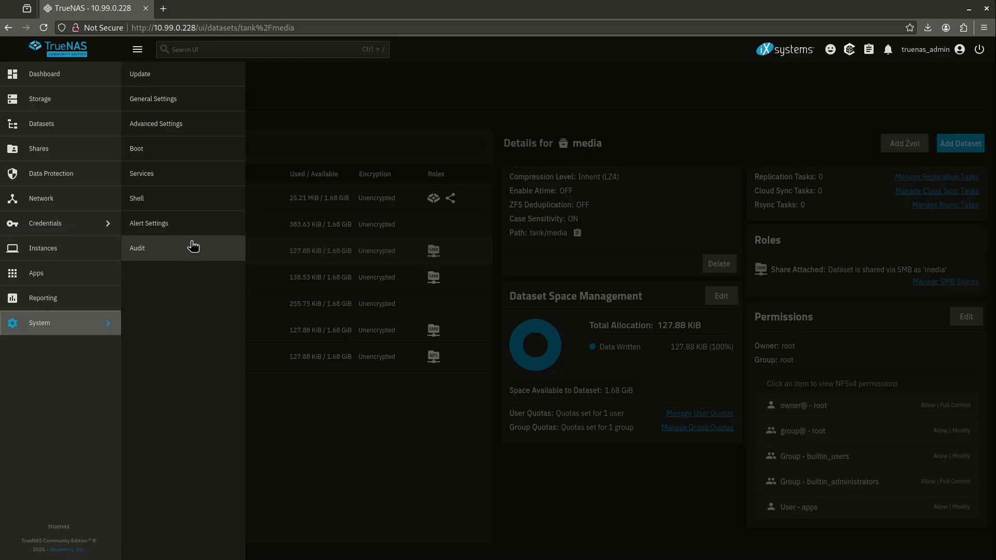
pyautogui.click(186, 203)
pyautogui.moveTo(871, 95); pyautogui.dragTo(900, 95)
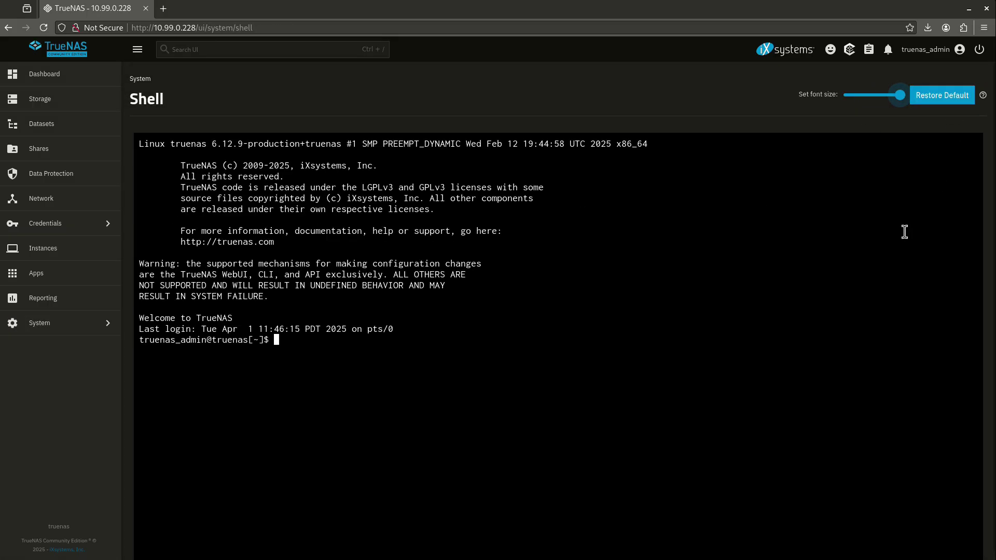
pyautogui.write('sudo su')
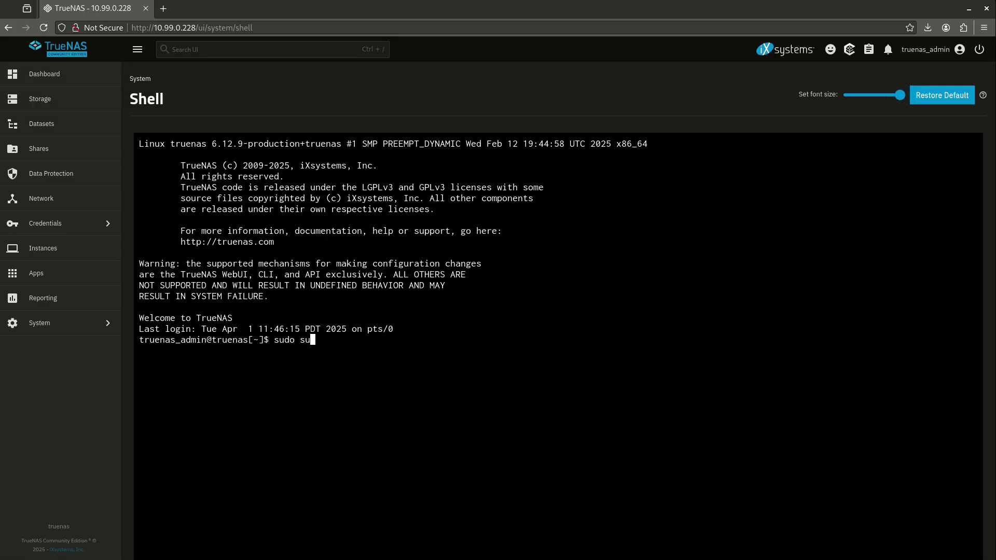
pyautogui.press('Return')
# Step: Change to /mnt/tank/media and list it with ls -l and ls -lah
pyautogui.press('Return')
pyautogui.write('cd ')
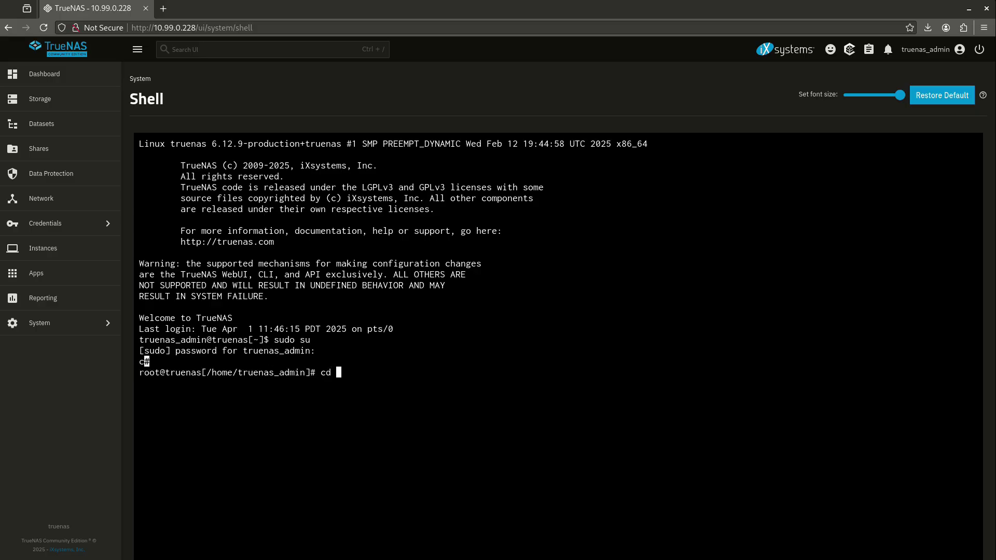
pyautogui.write('/mnt/tank/media')
pyautogui.press('Return')
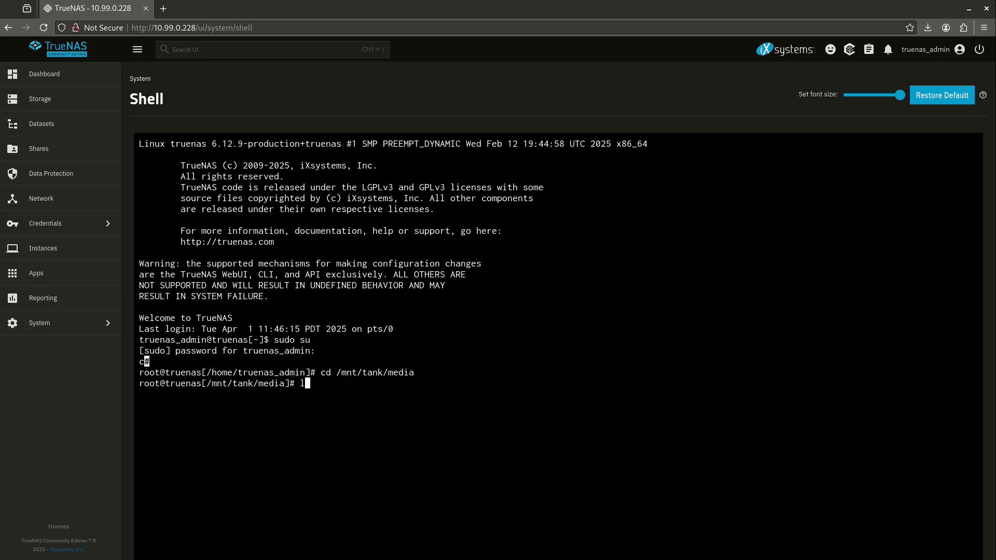
pyautogui.write('ls -l')
pyautogui.press('Return')
pyautogui.write('ls -lah')
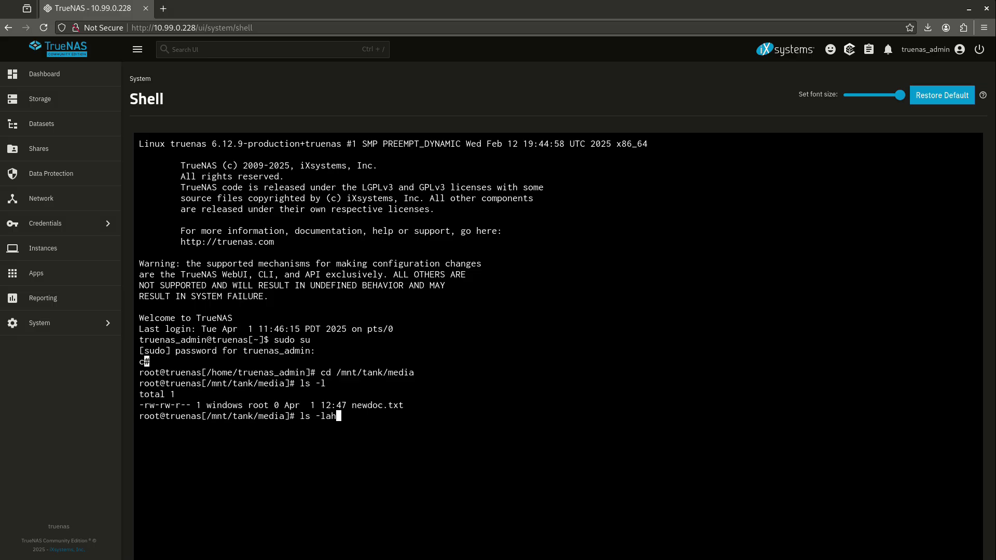
pyautogui.press('Return')
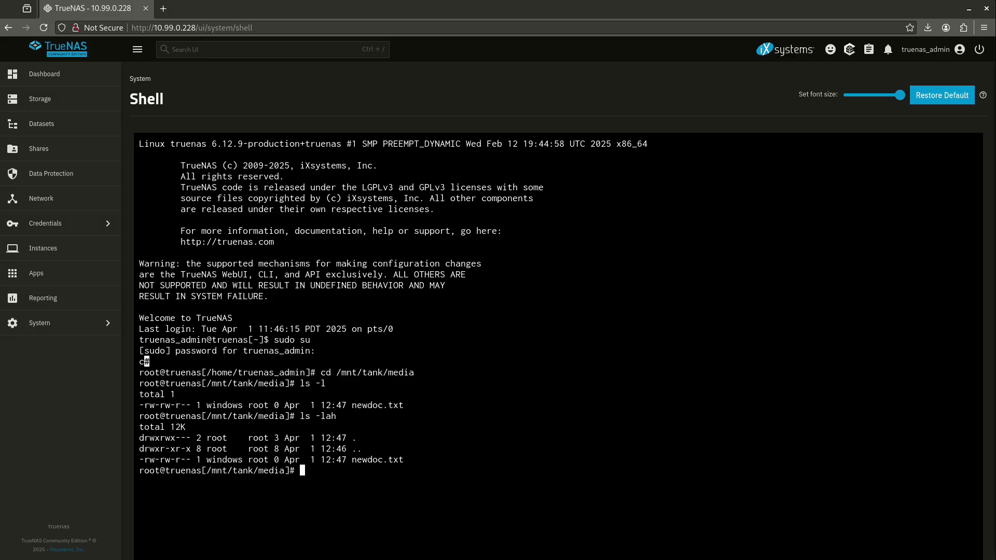
# Step: Highlight newdoc.txt's owner 'windows' and group 'root' in the listing, then glance at the Windows VM
pyautogui.moveTo(371, 461); pyautogui.dragTo(344, 468)
pyautogui.doubleClick(233, 463)
pyautogui.doubleClick(262, 460)
pyautogui.moveTo(353, 460); pyautogui.dragTo(396, 463)
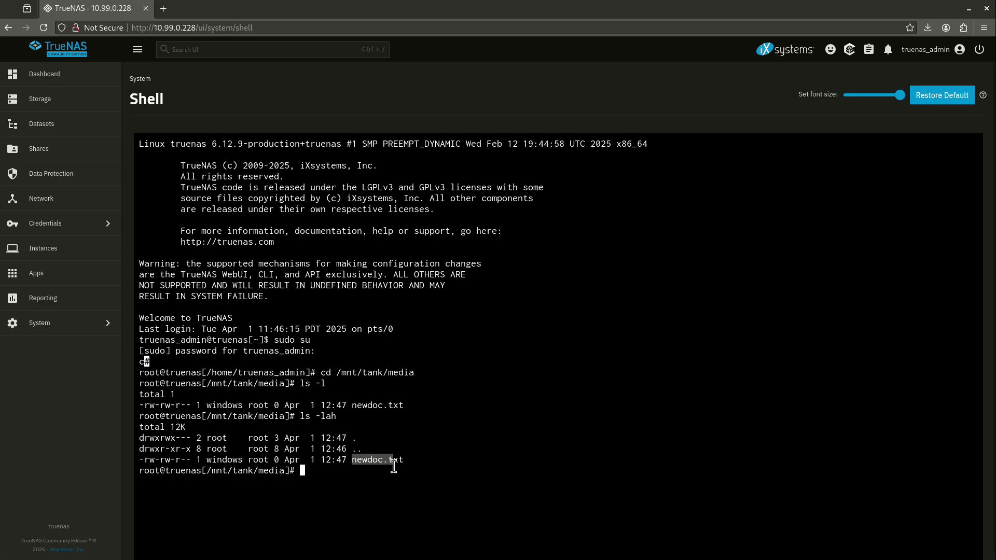
pyautogui.doubleClick(224, 460)
pyautogui.doubleClick(254, 460)
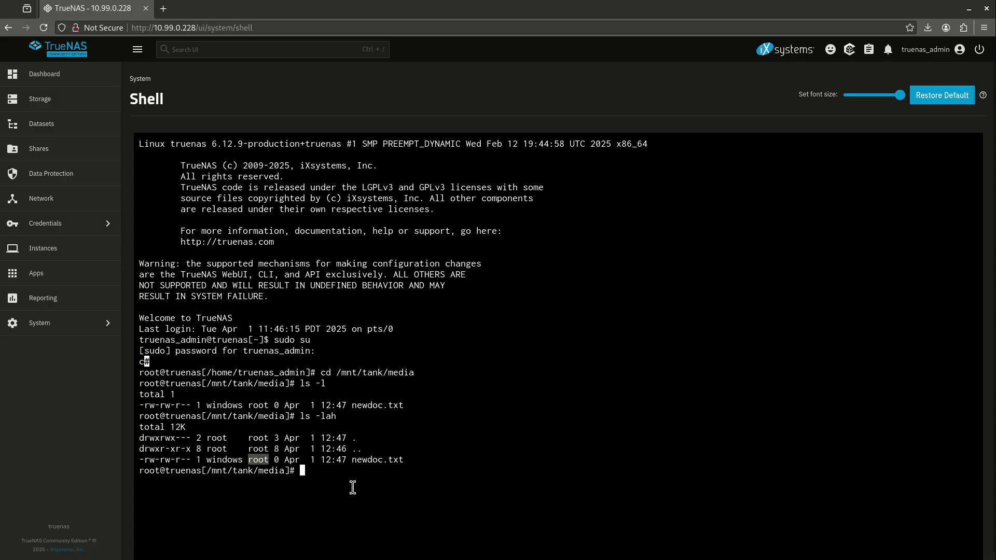
pyautogui.doubleClick(218, 459)
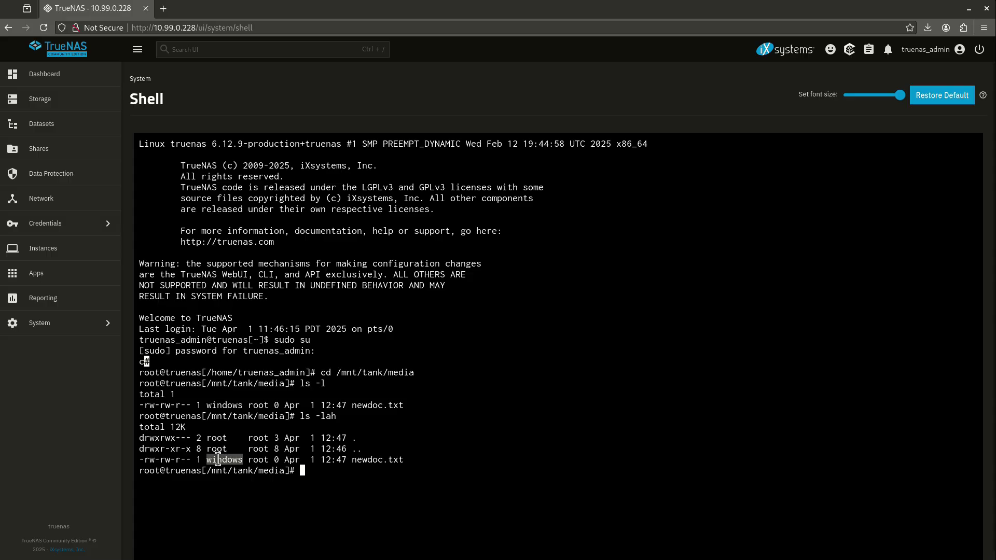
pyautogui.doubleClick(255, 461)
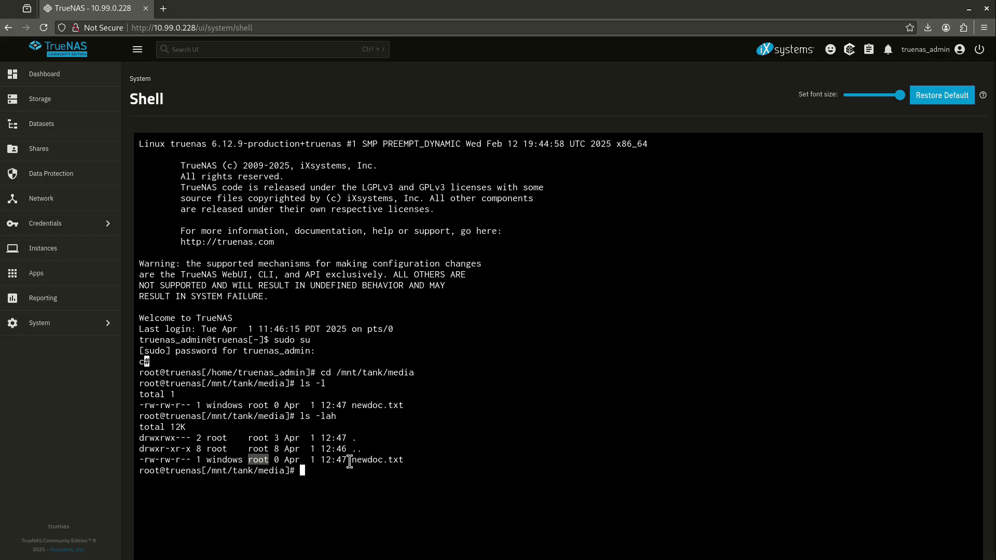
pyautogui.moveTo(352, 461); pyautogui.dragTo(407, 458)
pyautogui.click(406, 459)
pyautogui.click(368, 559)
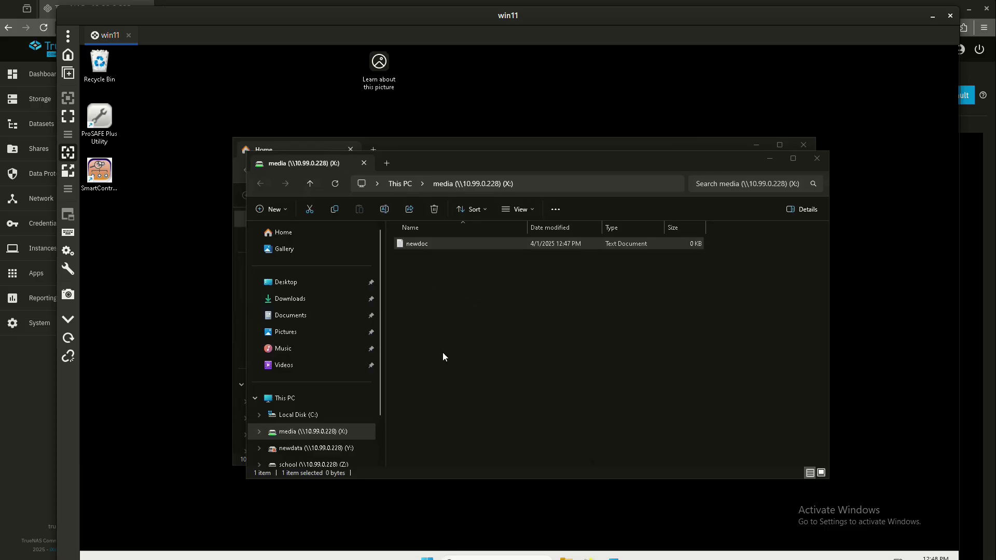
pyautogui.click(30, 422)
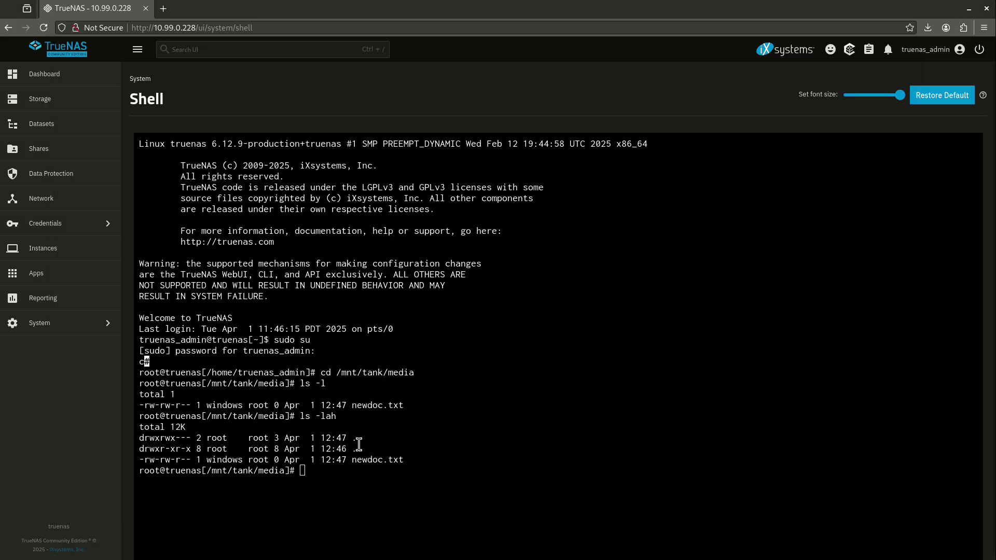
pyautogui.doubleClick(263, 461)
pyautogui.moveTo(399, 459); pyautogui.dragTo(316, 463)
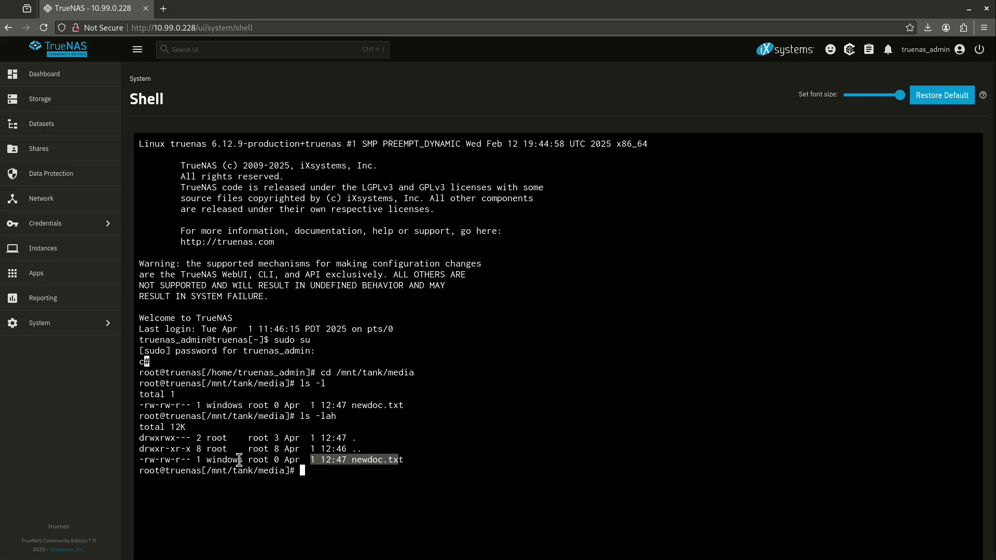
pyautogui.click(340, 484)
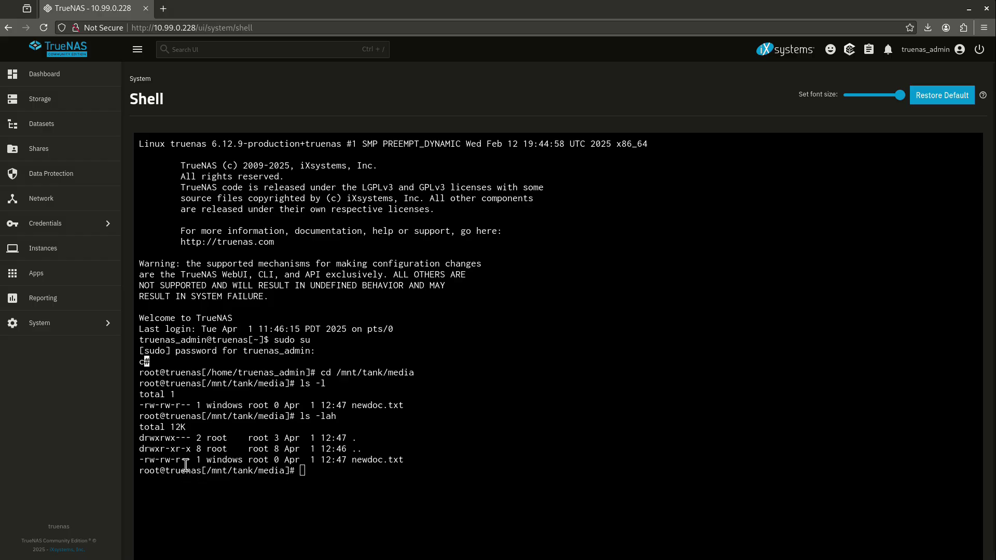
pyautogui.click(177, 459)
# Step: Change newdoc.txt's group to apps with chgrp and verify with ls -l
pyautogui.write('chown')
pyautogui.press('BackSpace')
pyautogui.press('BackSpace')
pyautogui.press('BackSpace')
pyautogui.write('grp appsnewdoc.txt')
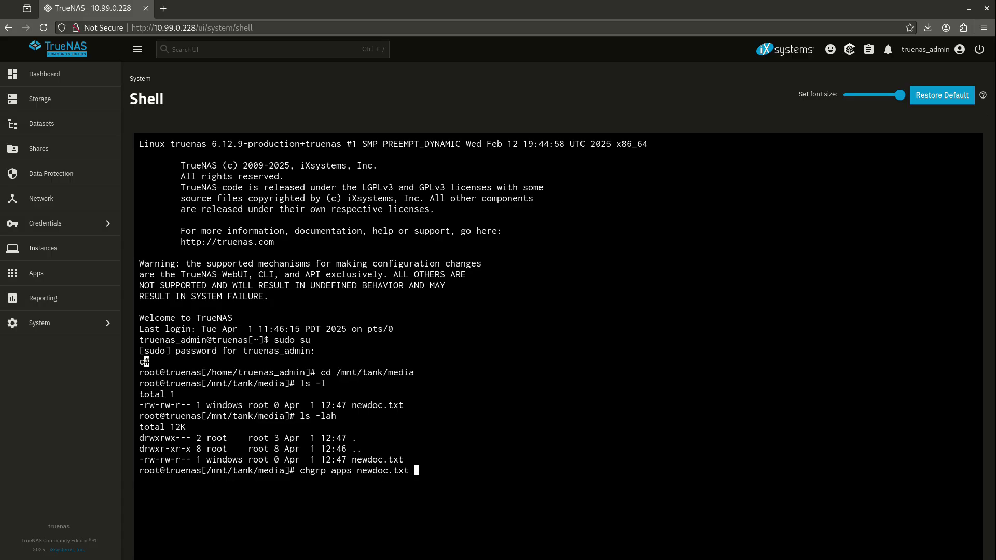
pyautogui.press('Return')
pyautogui.write('ls -l')
pyautogui.press('Return')
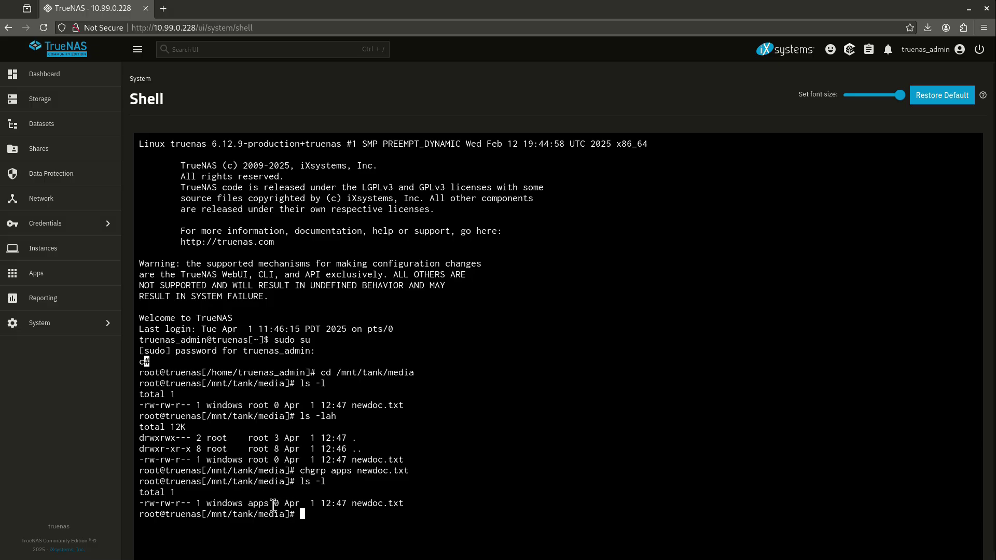
# Step: Set newdoc.txt permissions to 667 with chmod and confirm -rw-rw-rwx via ls -l
pyautogui.moveTo(161, 506); pyautogui.dragTo(170, 503)
pyautogui.click(370, 506)
pyautogui.moveTo(355, 505); pyautogui.dragTo(392, 510)
pyautogui.click(391, 510)
pyautogui.write('chmod 667 newdoc.txt')
pyautogui.press('Return')
pyautogui.write('ls -l')
pyautogui.press('Return')
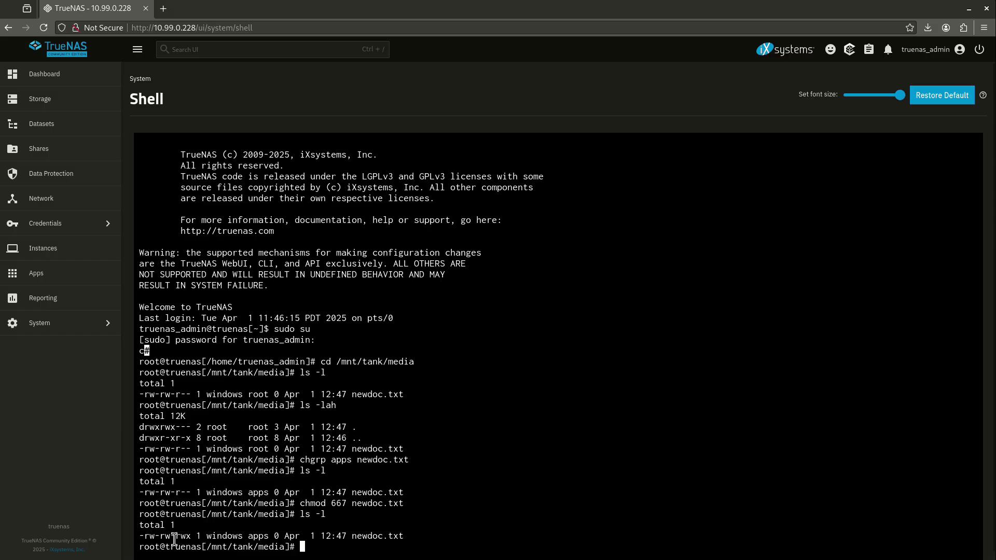
# Step: Highlight the others rwx bits and owner 'windows' in the newdoc.txt listing
pyautogui.moveTo(177, 538); pyautogui.dragTo(189, 542)
pyautogui.moveTo(369, 537); pyautogui.dragTo(402, 529)
pyautogui.click(404, 531)
pyautogui.moveTo(223, 535); pyautogui.dragTo(232, 536)
pyautogui.click(260, 535)
# Step: Delete newdoc.txt with rm and list the folder, now showing total 0
pyautogui.write('rm newdoc.txt')
pyautogui.press('Return')
pyautogui.write('ls -l')
pyautogui.press('Return')
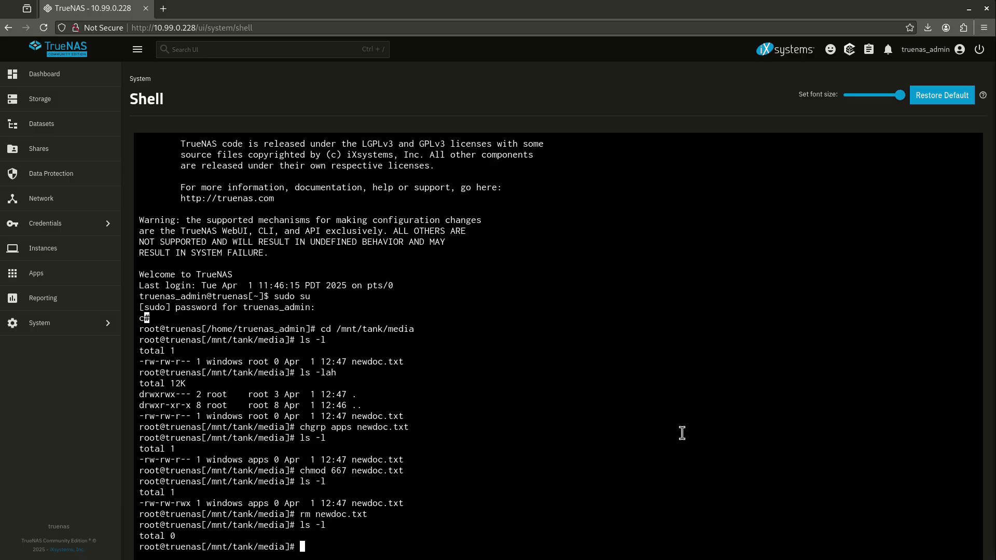
pyautogui.hotkey('alt', 'Tab')
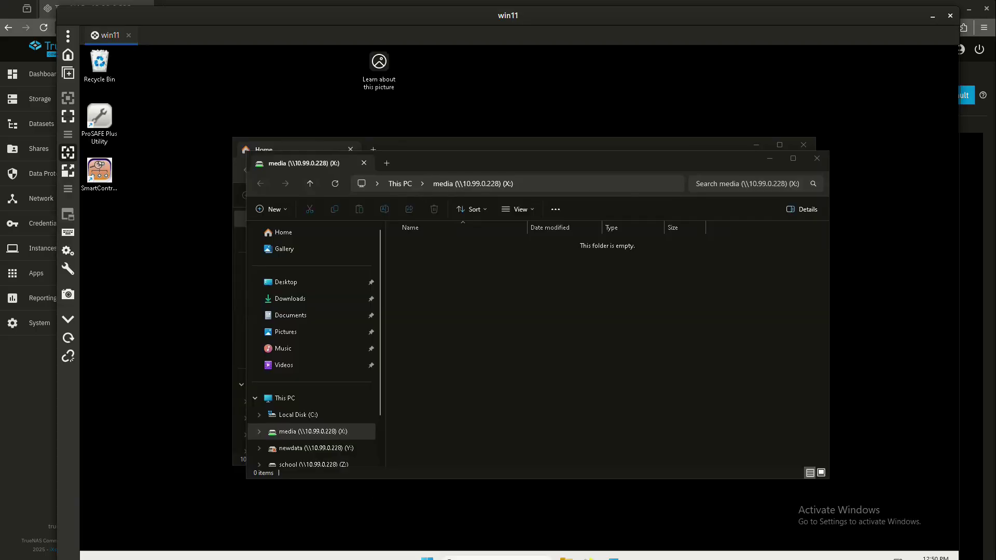